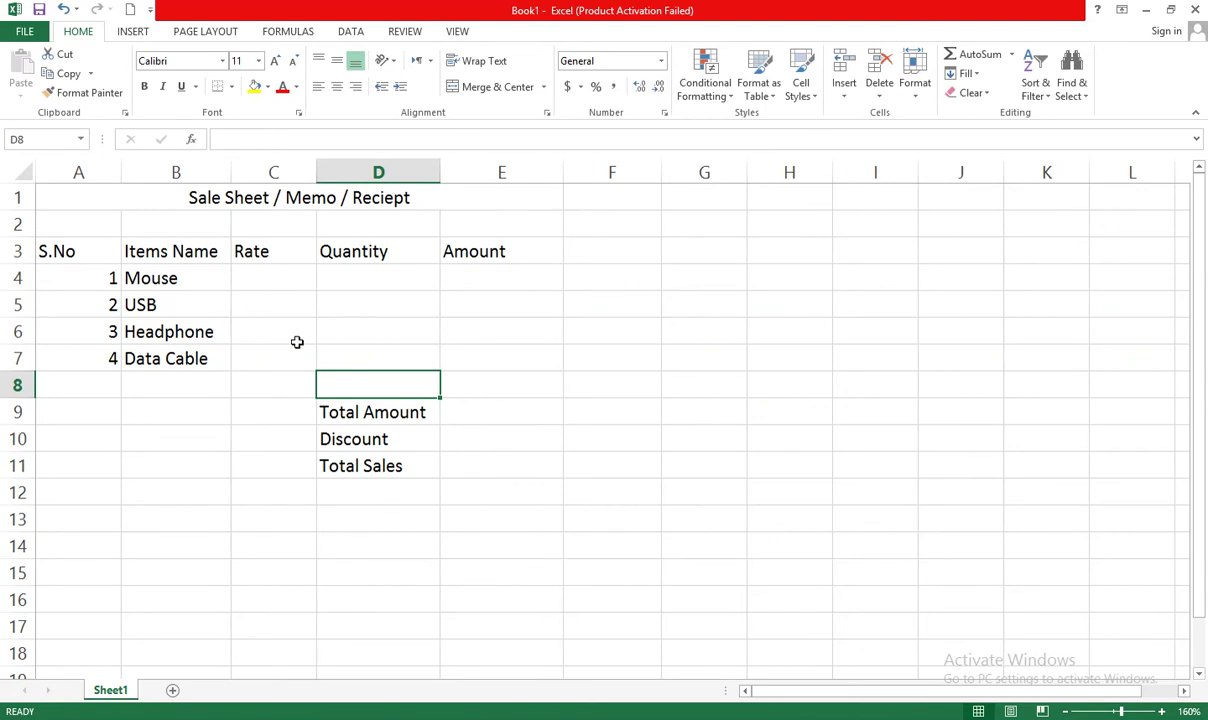
# - Examine the sale sheet's item, rate, quantity and amount columns and the cells for total amount, discount and total sales
pyautogui.moveTo(178, 255); pyautogui.dragTo(180, 358)
pyautogui.moveTo(262, 248); pyautogui.dragTo(263, 356)
pyautogui.moveTo(334, 251); pyautogui.dragTo(330, 345)
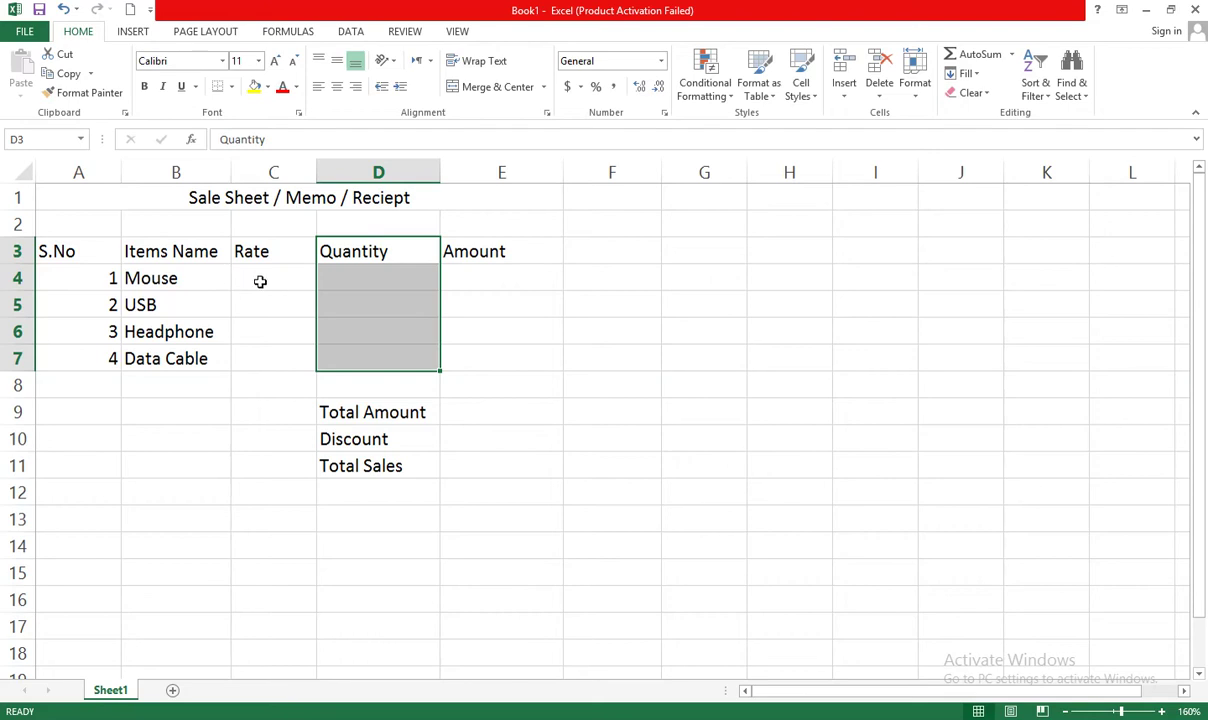
pyautogui.click(470, 276)
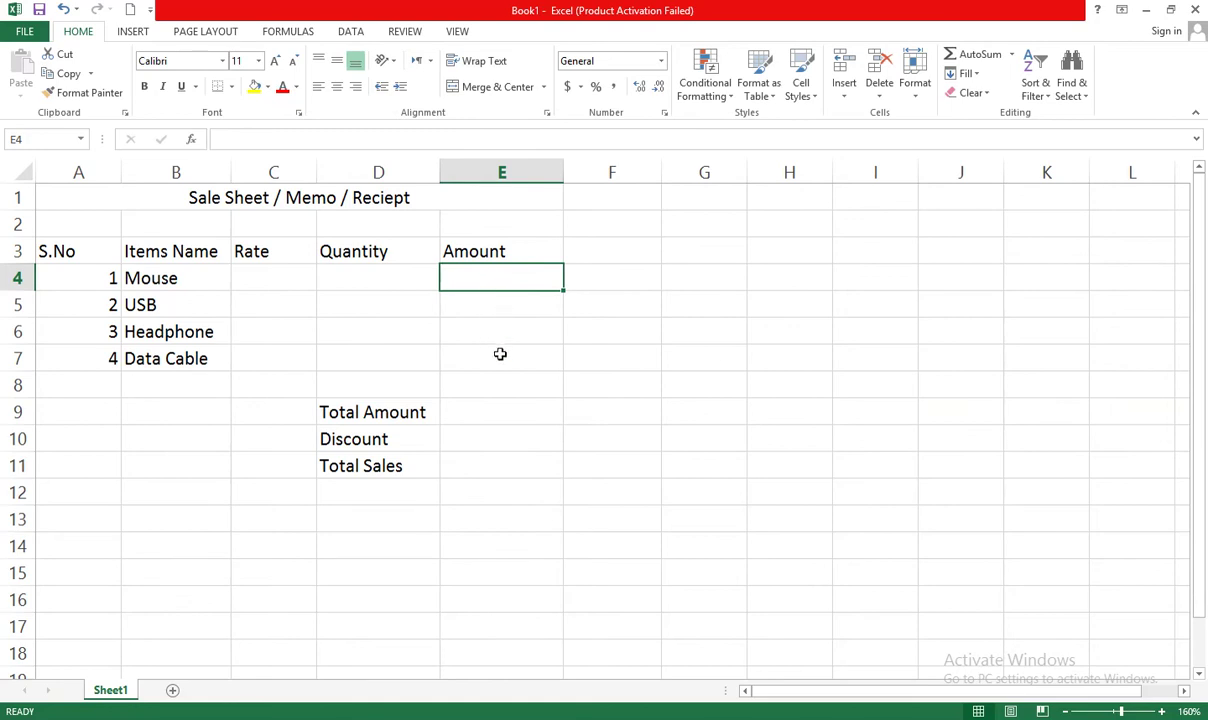
pyautogui.moveTo(500, 355); pyautogui.dragTo(493, 267)
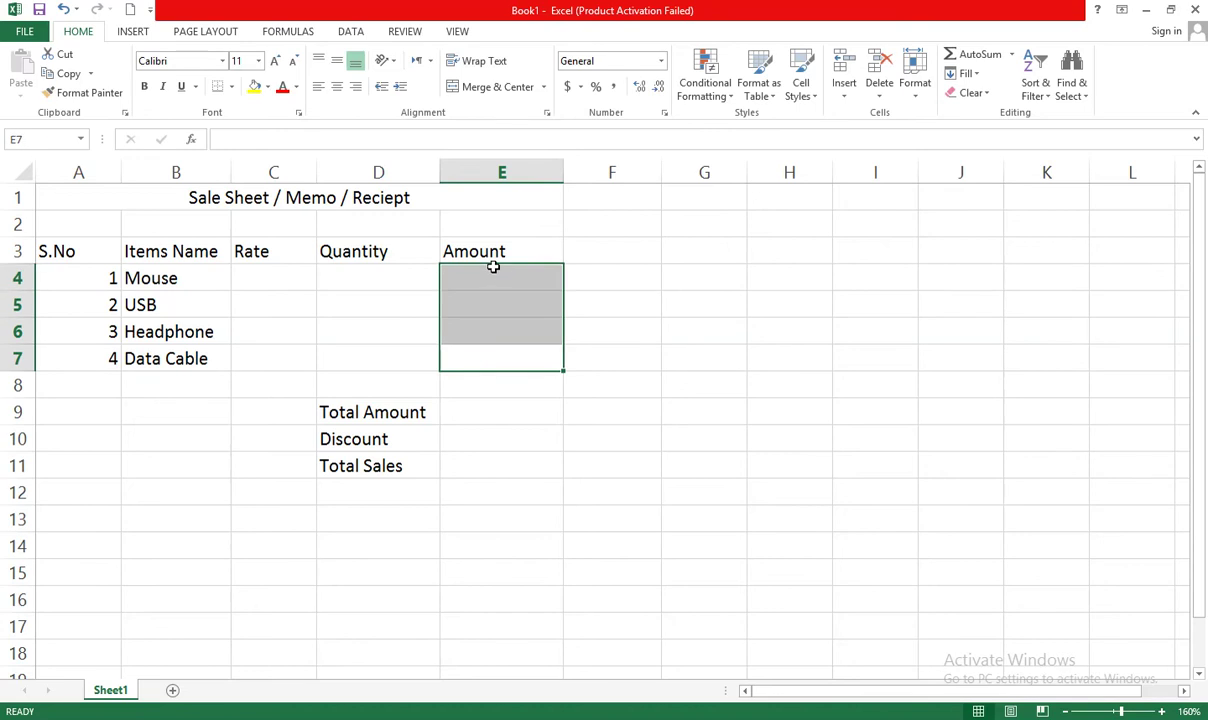
pyautogui.click(488, 410)
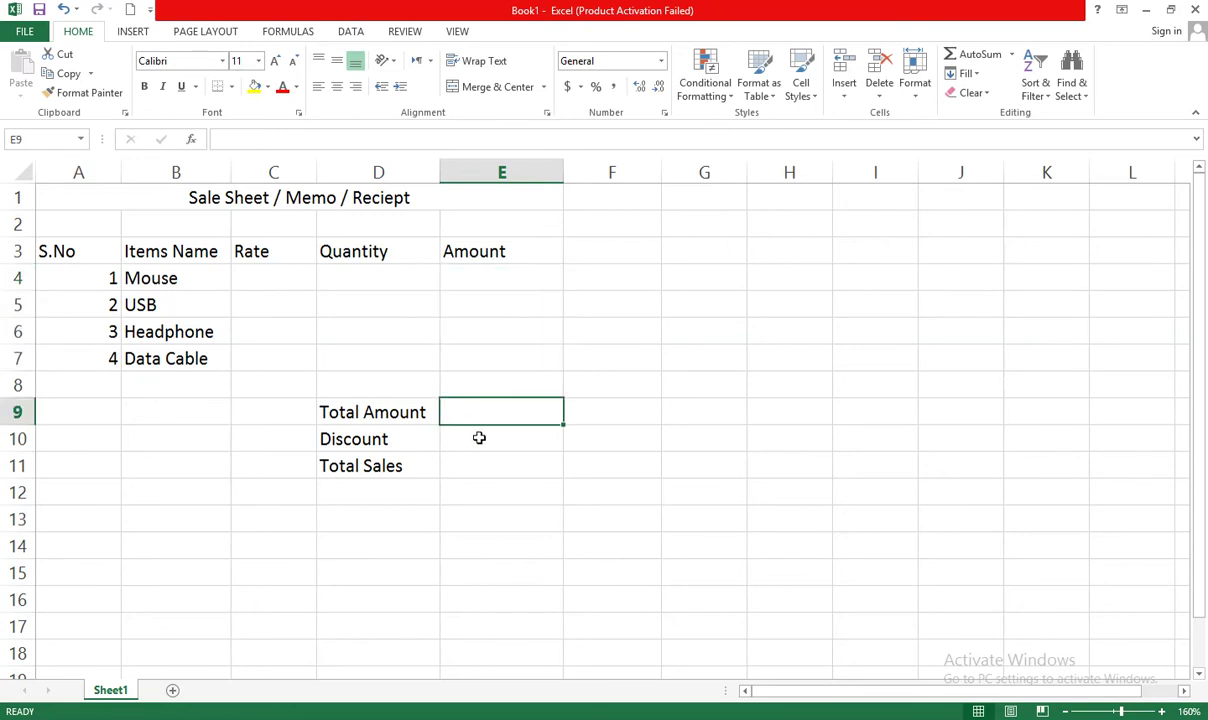
pyautogui.click(485, 439)
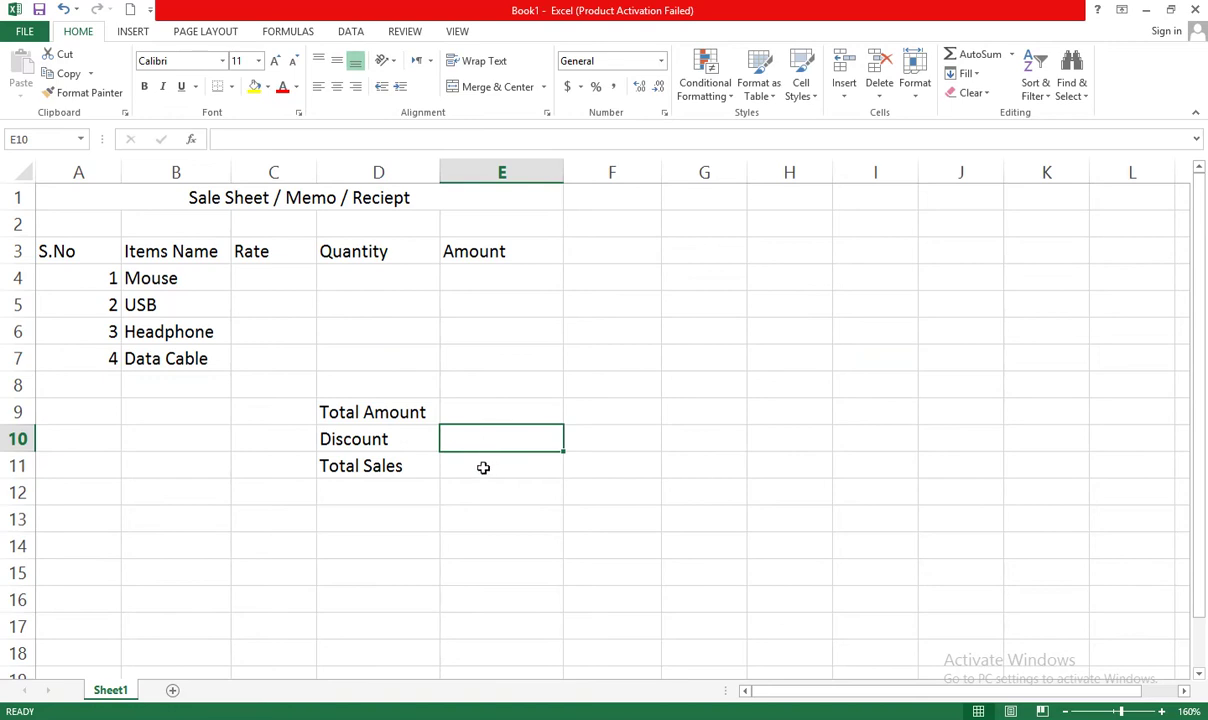
pyautogui.click(483, 467)
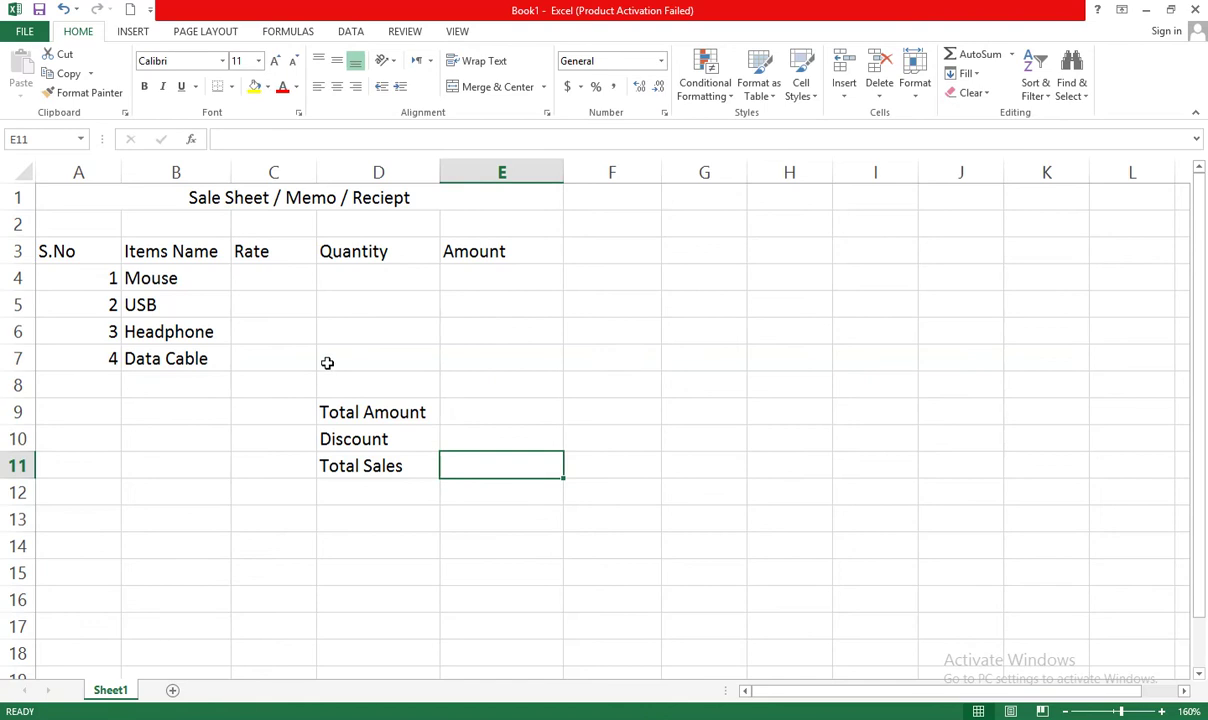
# - Enter the rates 150 for Mouse, 1500 for USB, 200 for Headphone and 100 for Data Cable
pyautogui.click(276, 278)
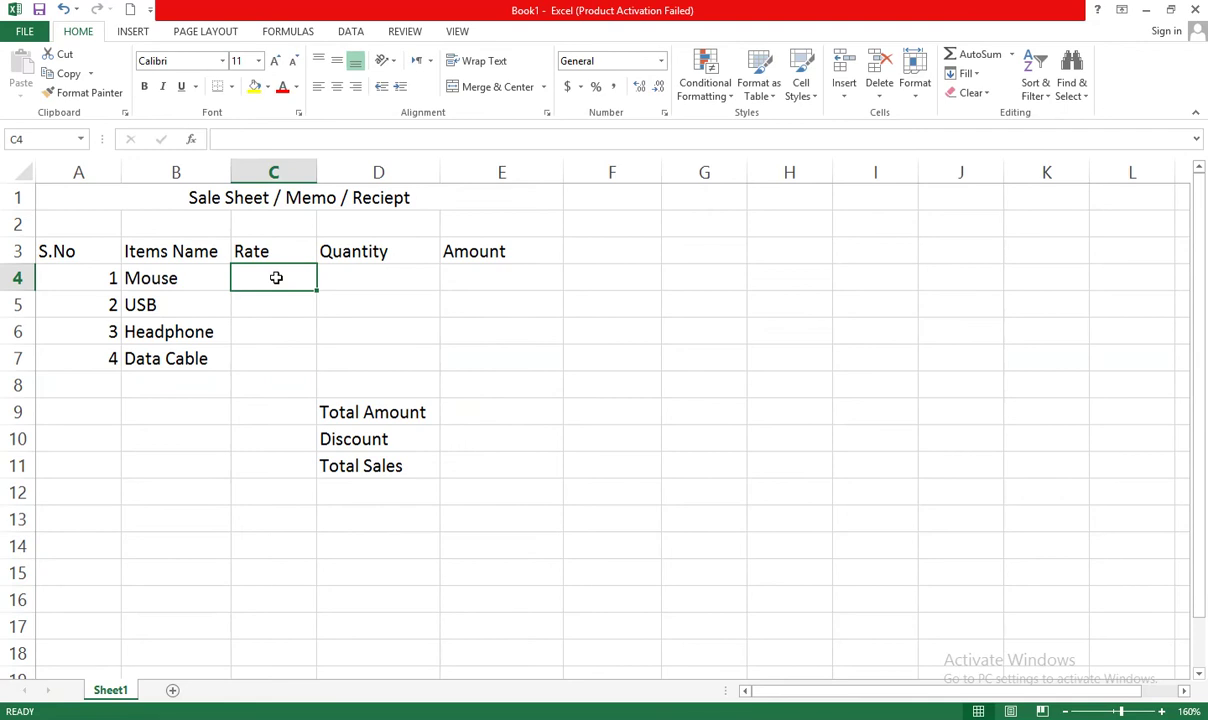
pyautogui.write('150')
pyautogui.press('Return')
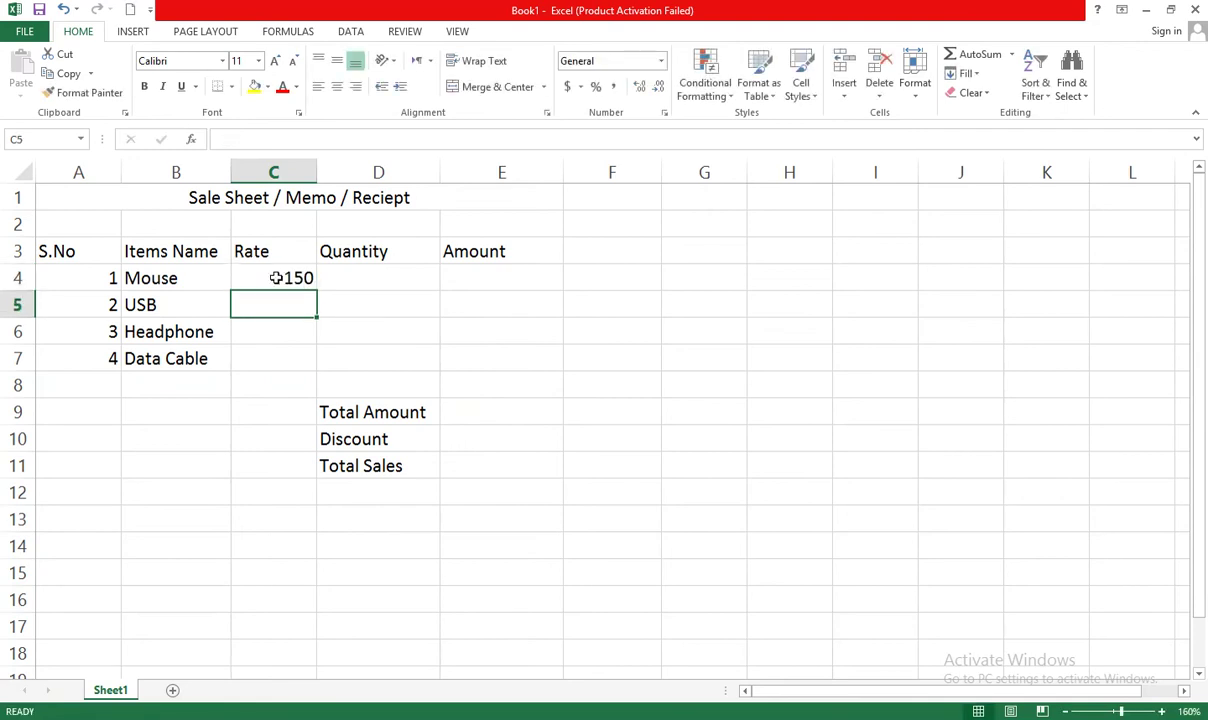
pyautogui.write('1500')
pyautogui.press('Return')
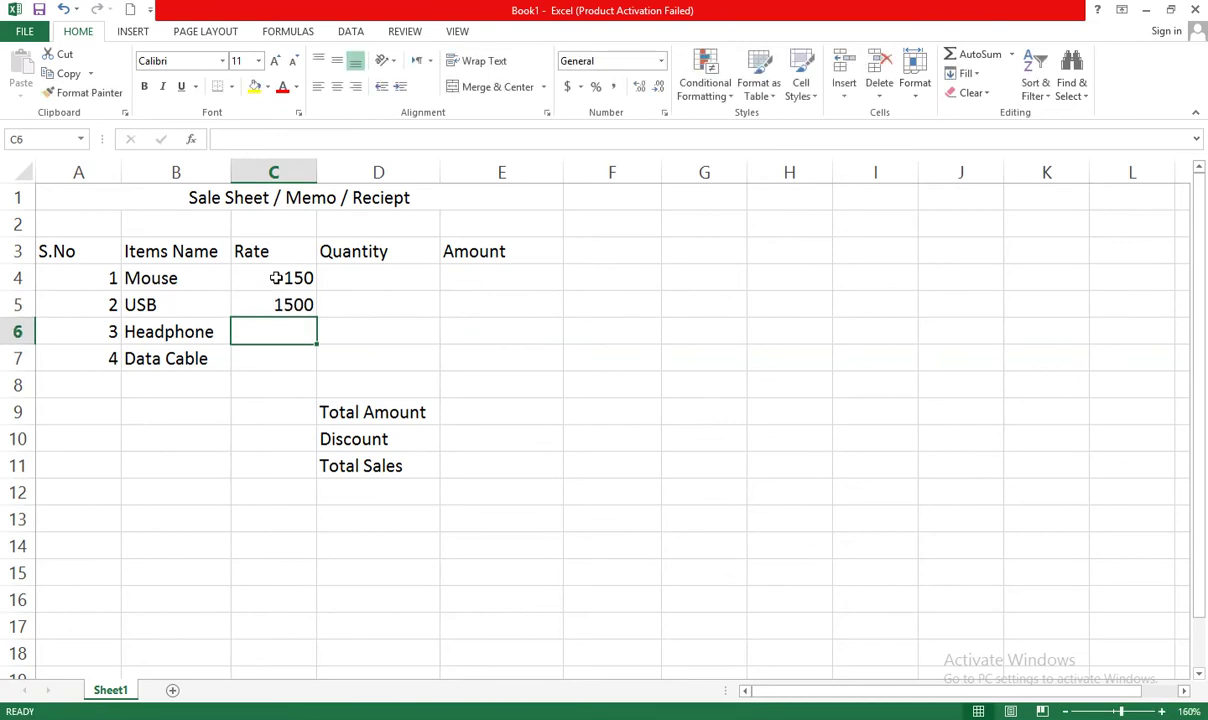
pyautogui.write('200')
pyautogui.press('Return')
pyautogui.write('100')
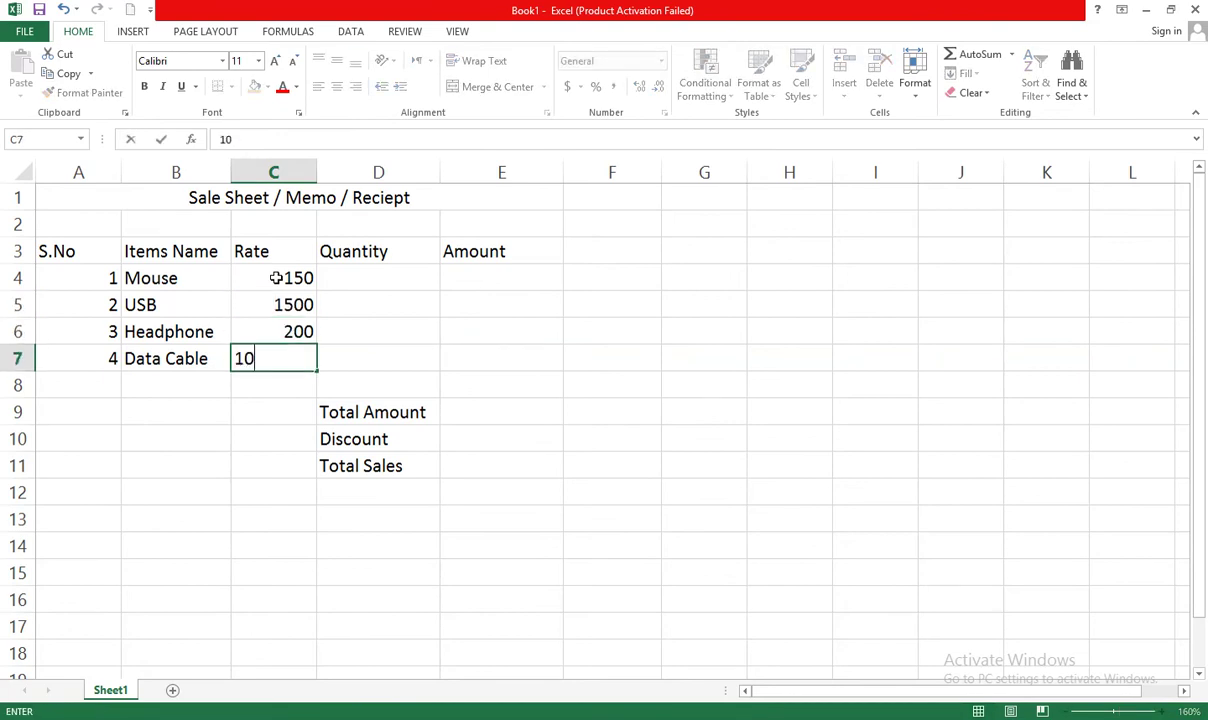
pyautogui.press('Return')
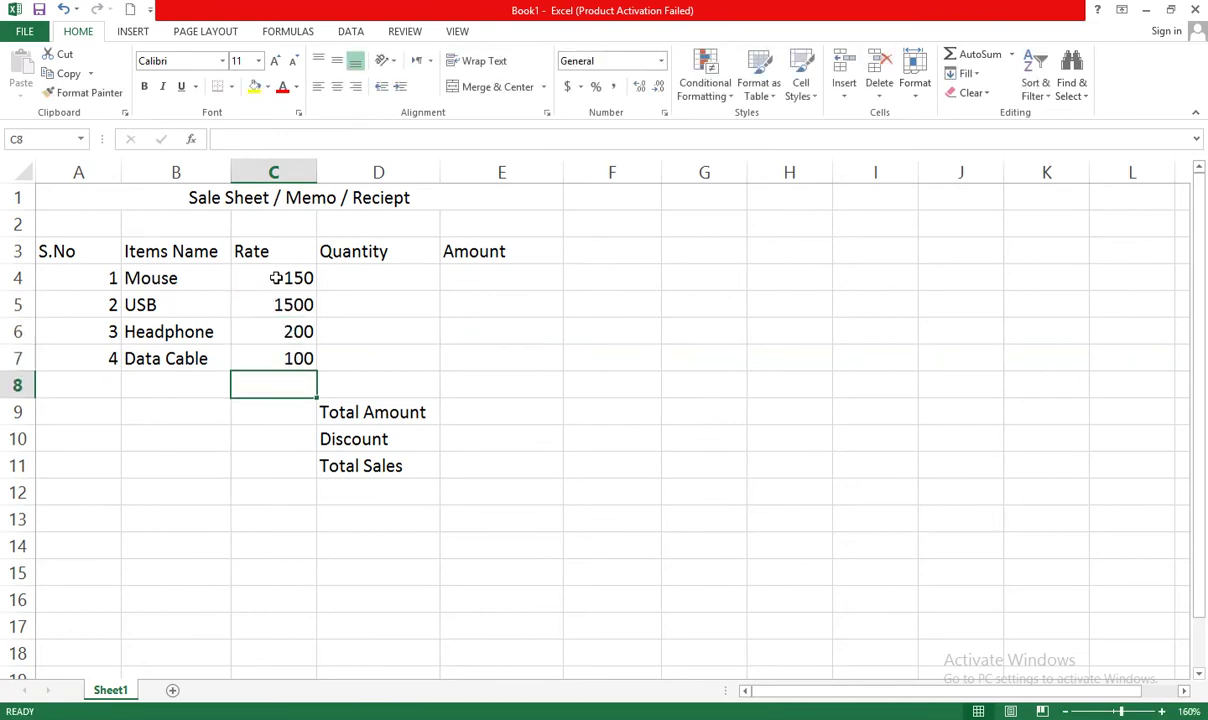
# - Enter the quantities 5 for Mouse, 3 for USB, 2 for Headphone and 1 for Data Cable
pyautogui.click(368, 276)
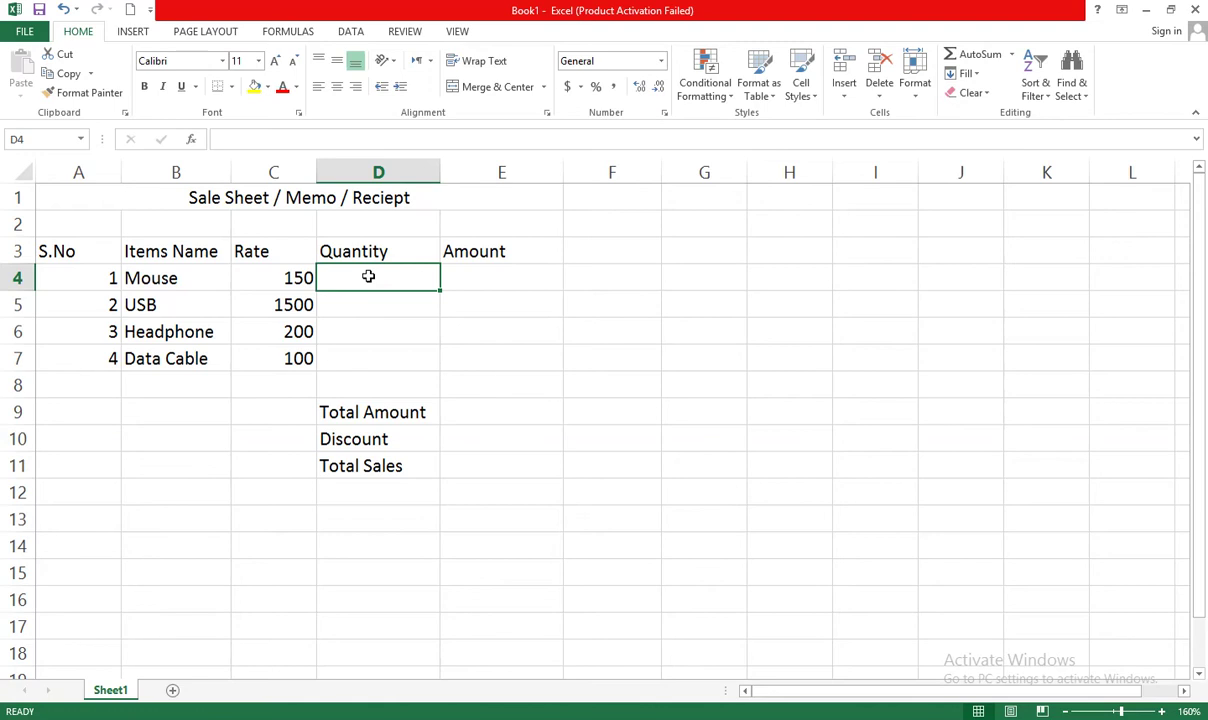
pyautogui.write('5')
pyautogui.press('Return')
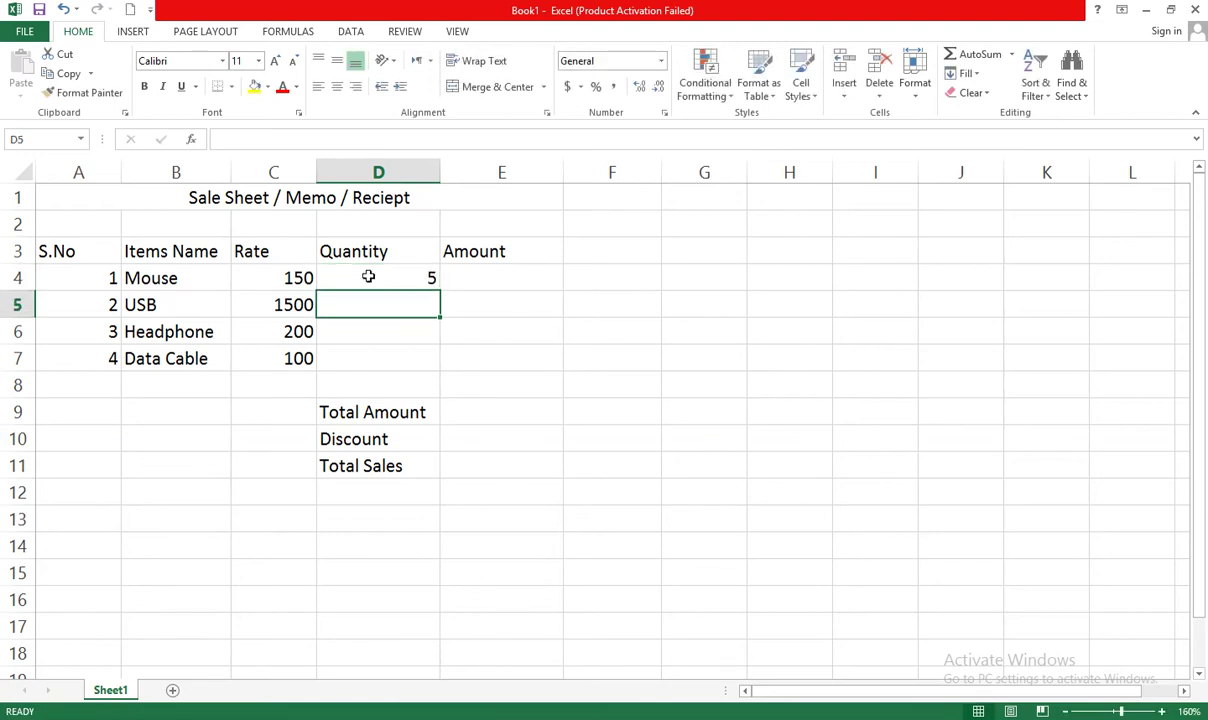
pyautogui.write('3')
pyautogui.press('Return')
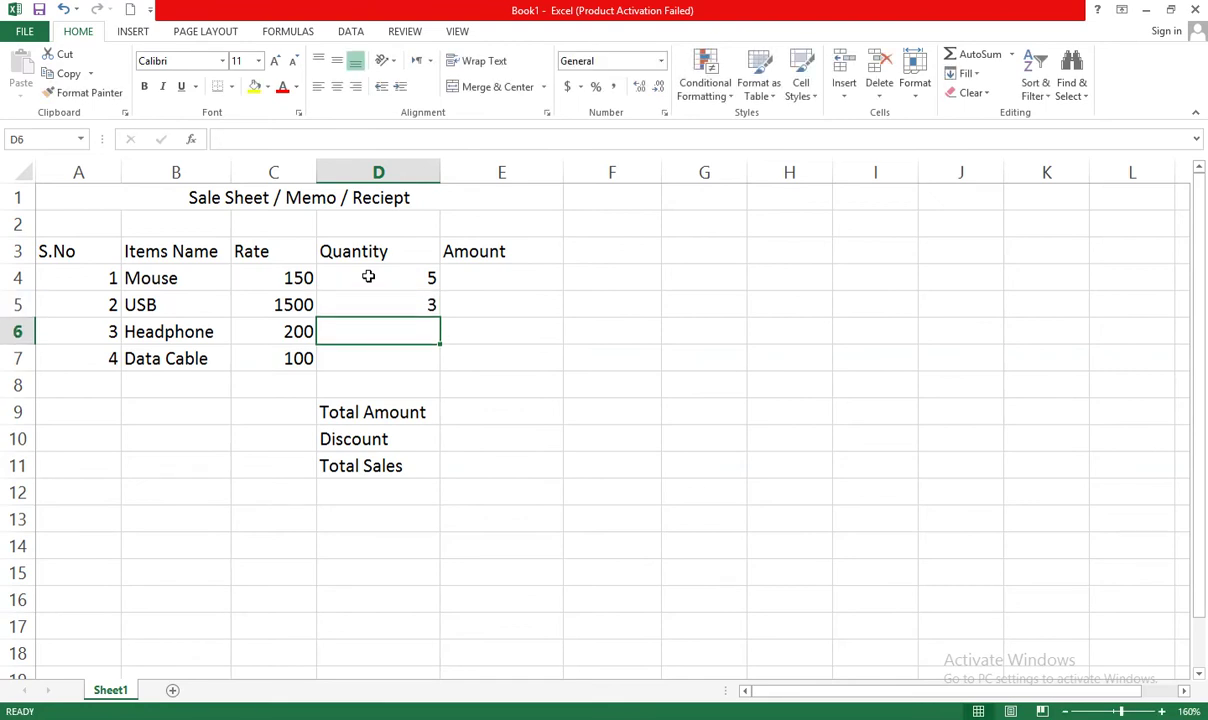
pyautogui.write('2')
pyautogui.press('Return')
pyautogui.write('1')
pyautogui.press('Return')
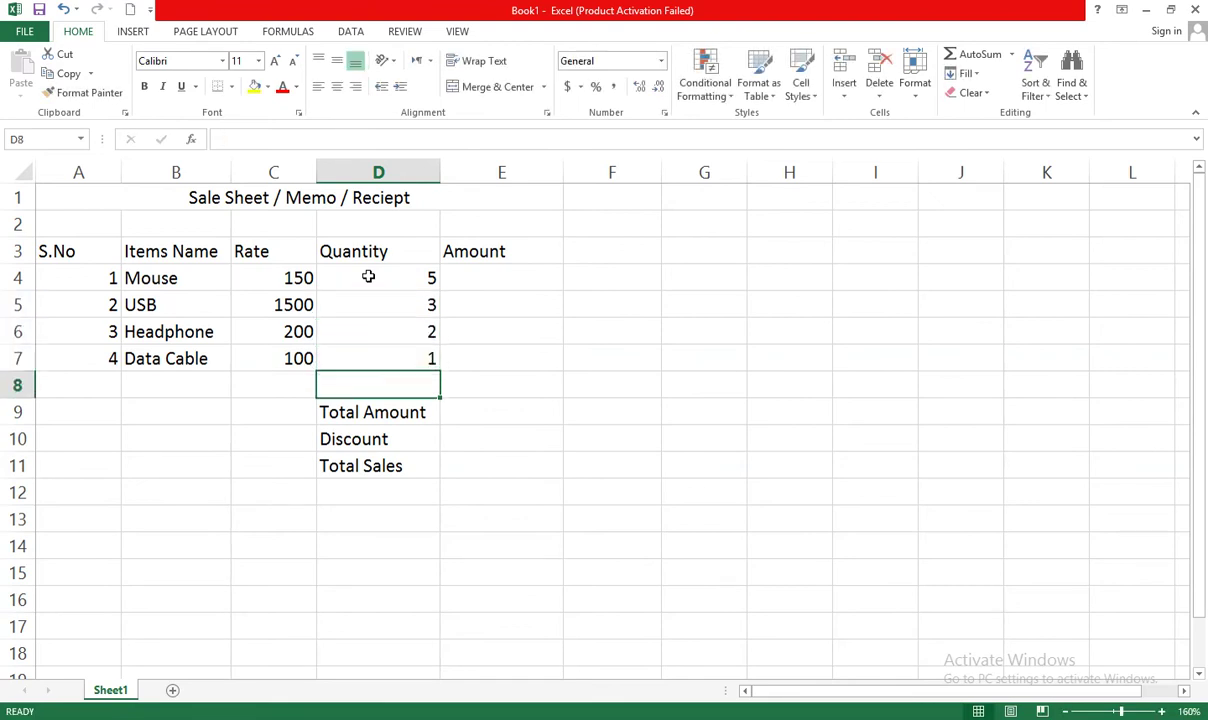
# - Calculate the Mouse amount in E4 as rate times quantity with the formula =C4*D4
pyautogui.click(478, 278)
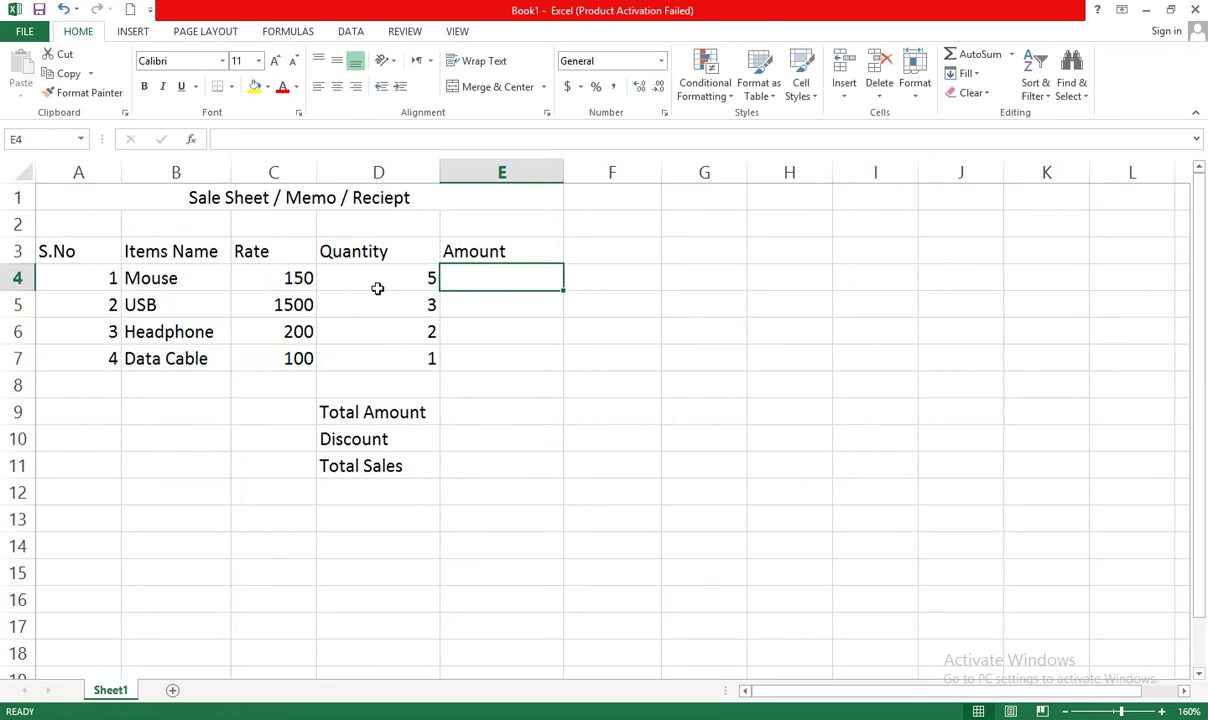
pyautogui.write('=')
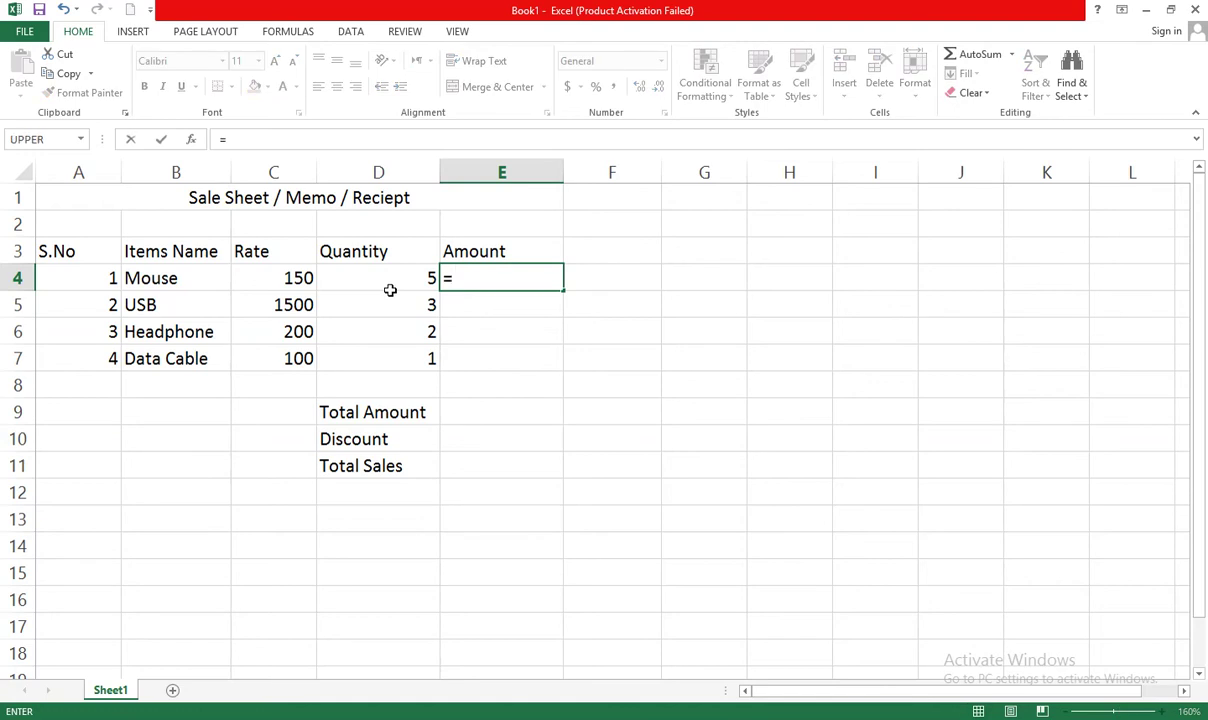
pyautogui.click(292, 278)
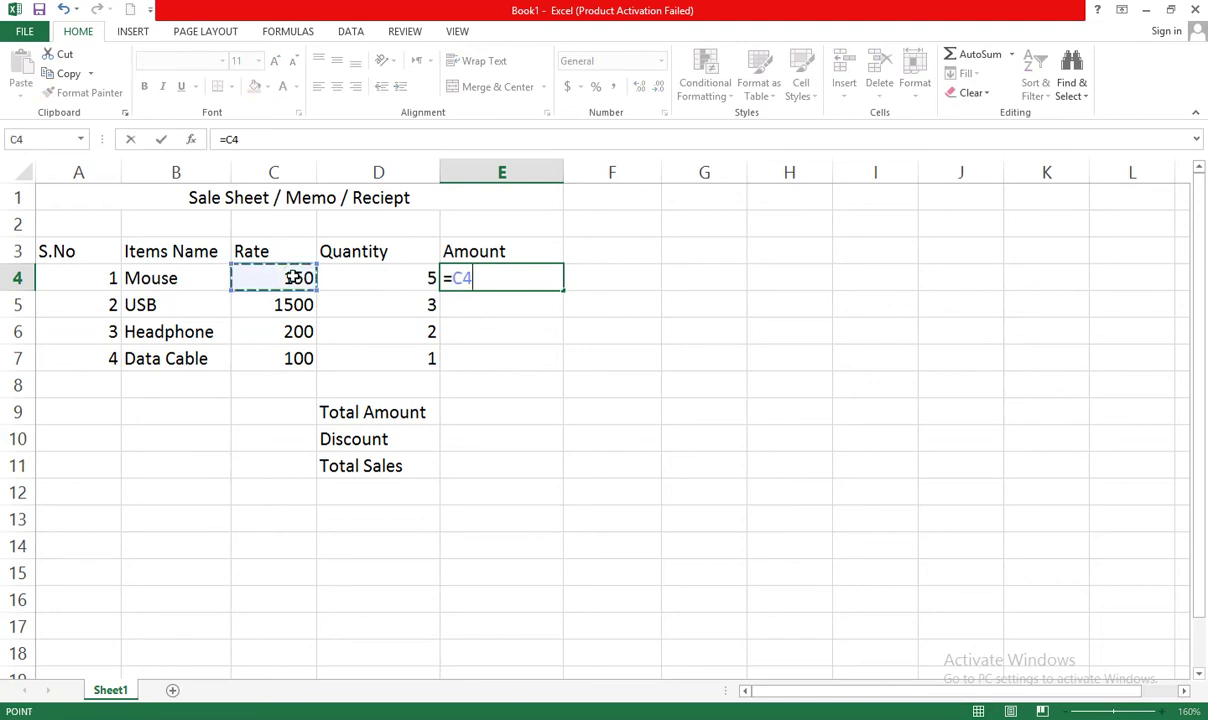
pyautogui.write('*')
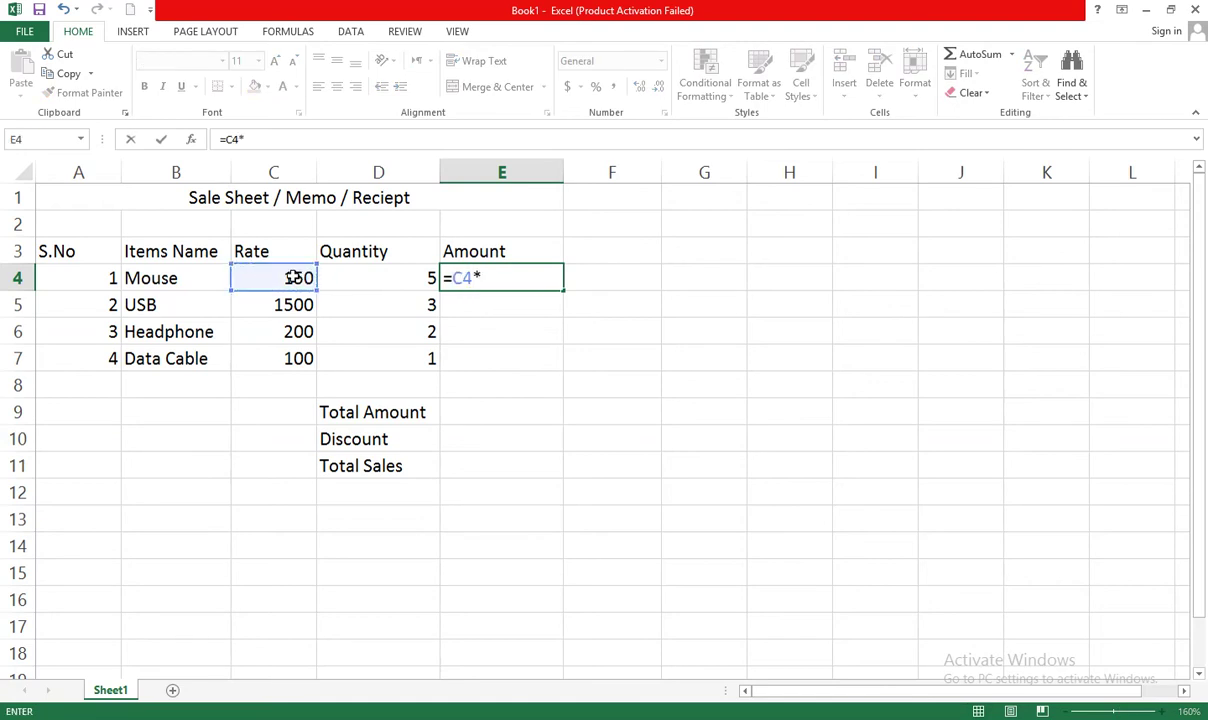
pyautogui.click(368, 278)
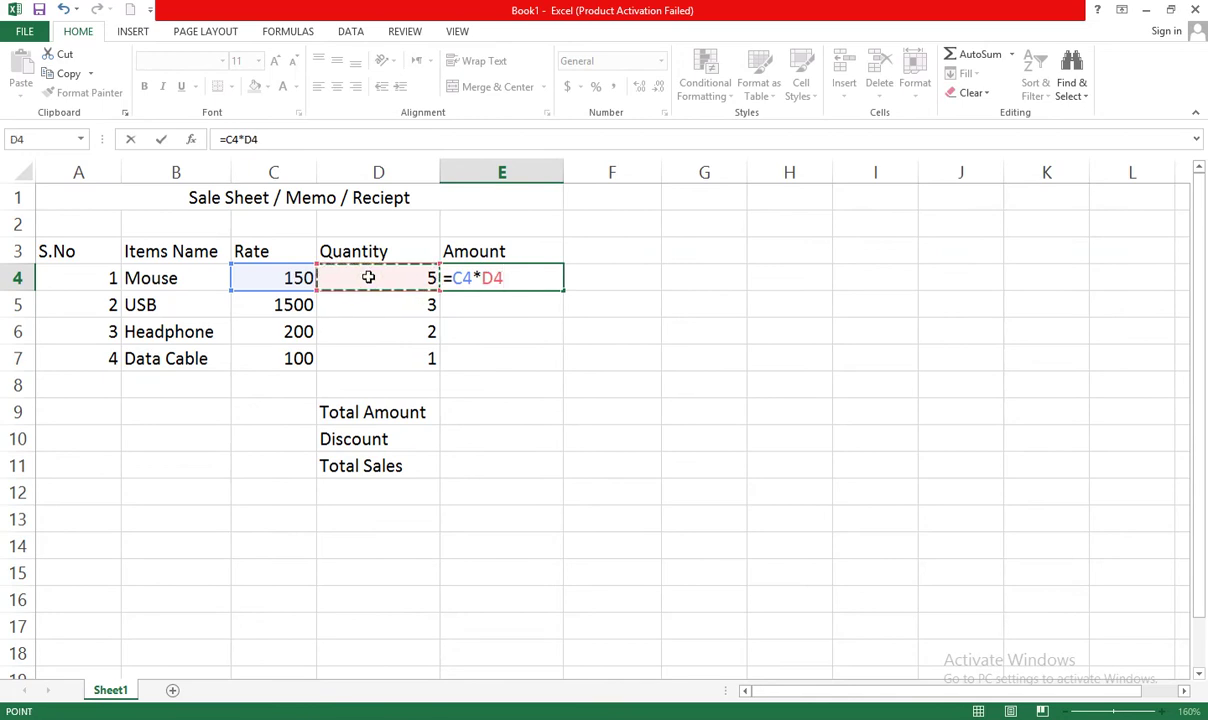
pyautogui.press('Return')
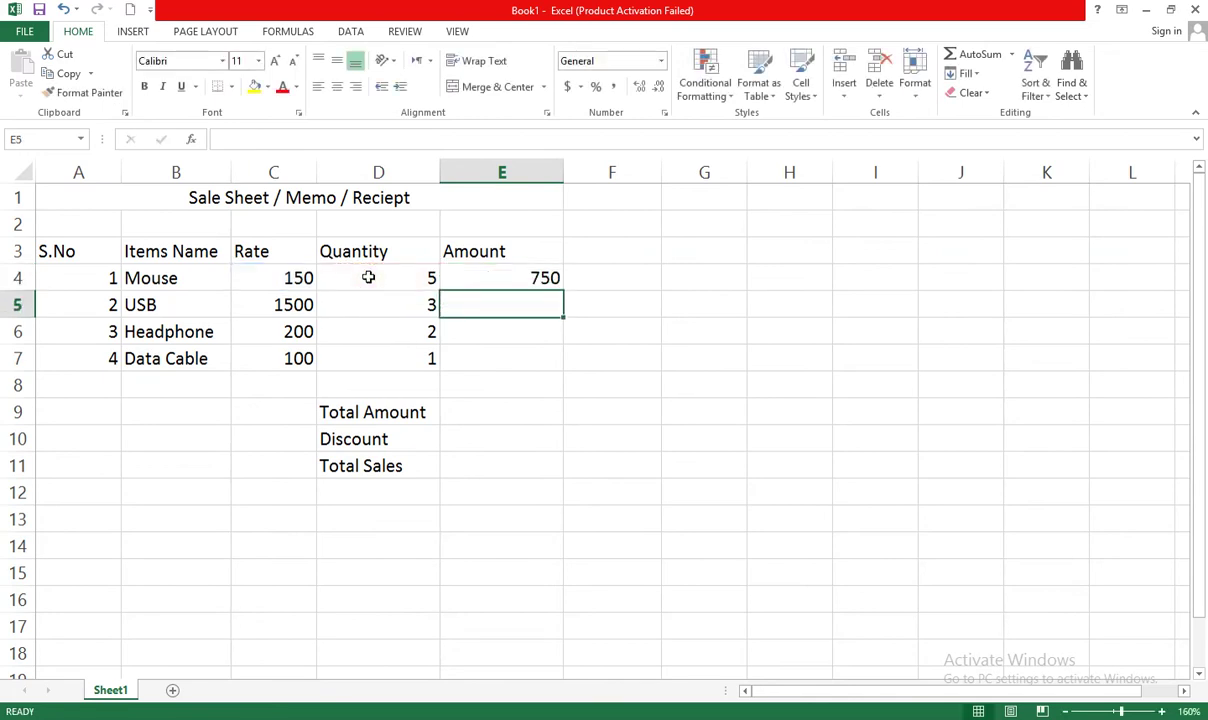
# - Fill the Mouse amount formula down to E7, and clear the copied formulas in E5:E7
pyautogui.click(551, 278)
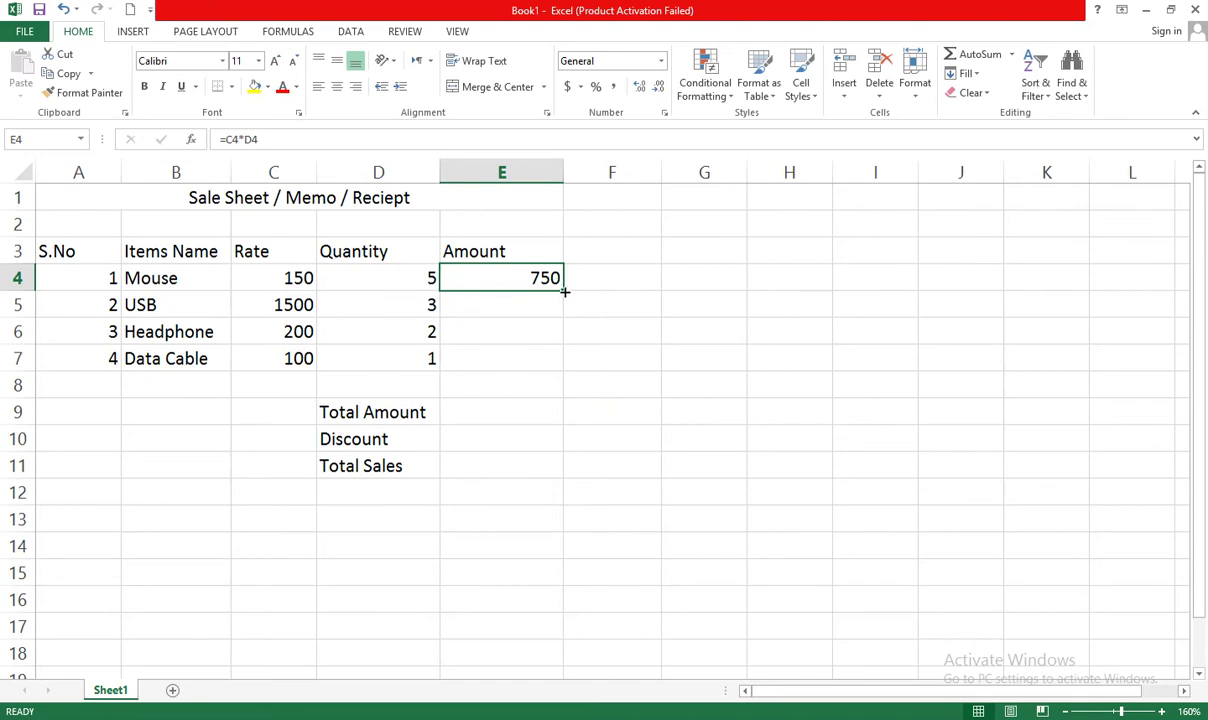
pyautogui.moveTo(564, 291); pyautogui.dragTo(561, 365)
pyautogui.click(612, 338)
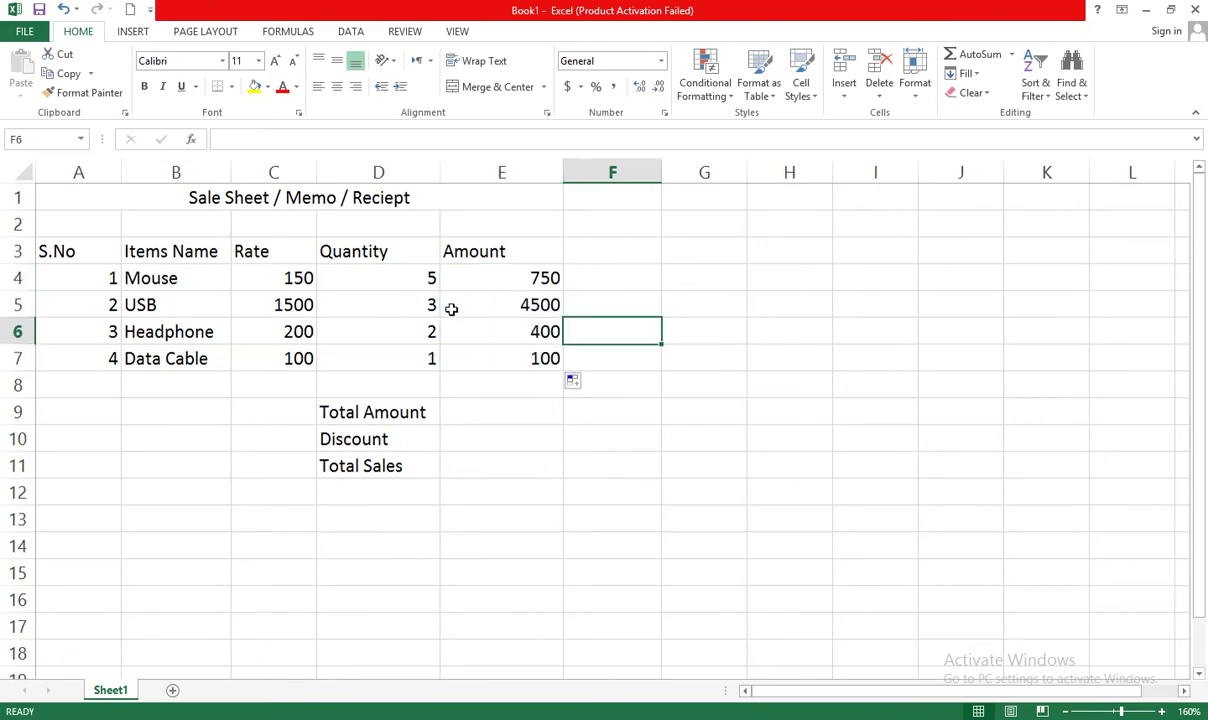
pyautogui.moveTo(503, 304); pyautogui.dragTo(504, 361)
pyautogui.press('Delete')
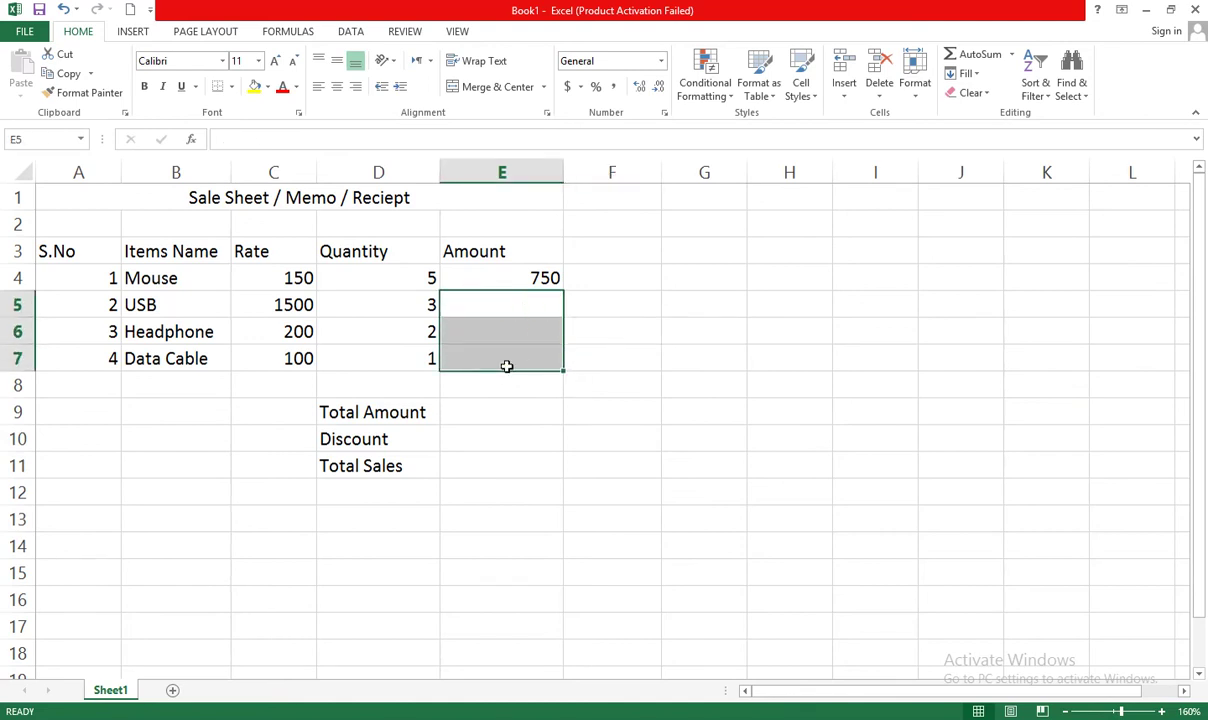
# - Auto-fill the amount formula from E4 to the last item row, and clear E5:E8
pyautogui.click(536, 277)
pyautogui.doubleClick(564, 289)
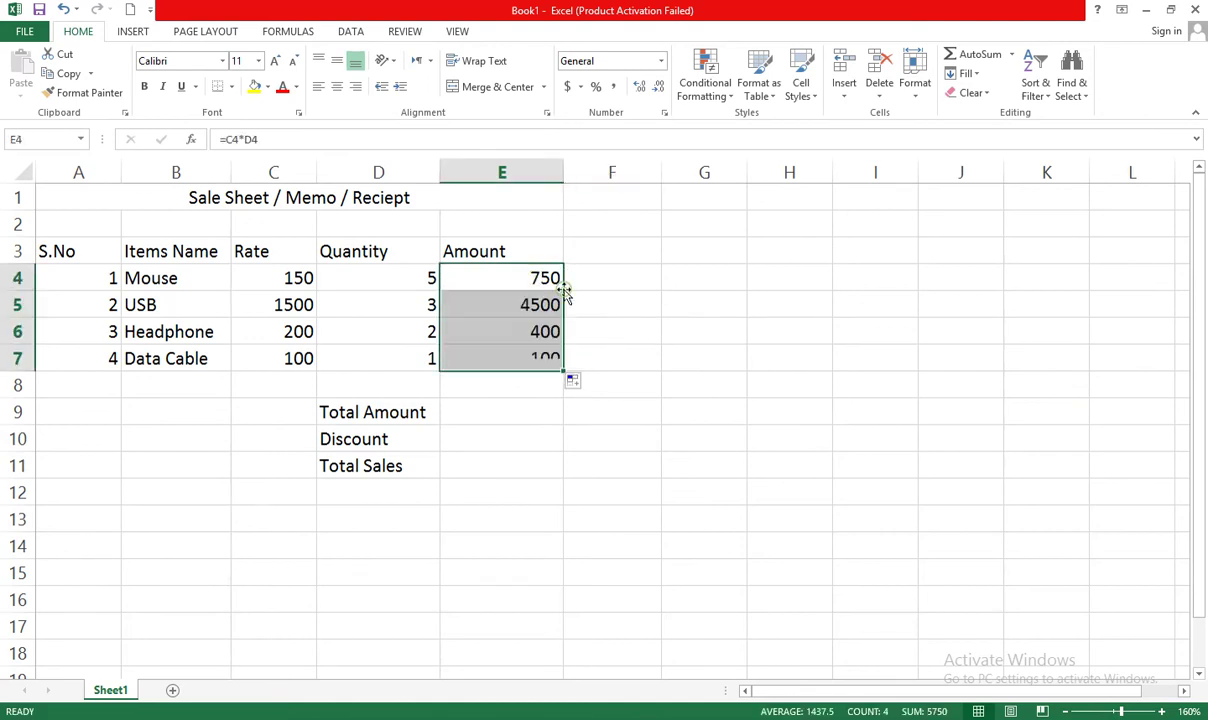
pyautogui.click(588, 328)
pyautogui.moveTo(550, 302); pyautogui.dragTo(536, 381)
pyautogui.press('Delete')
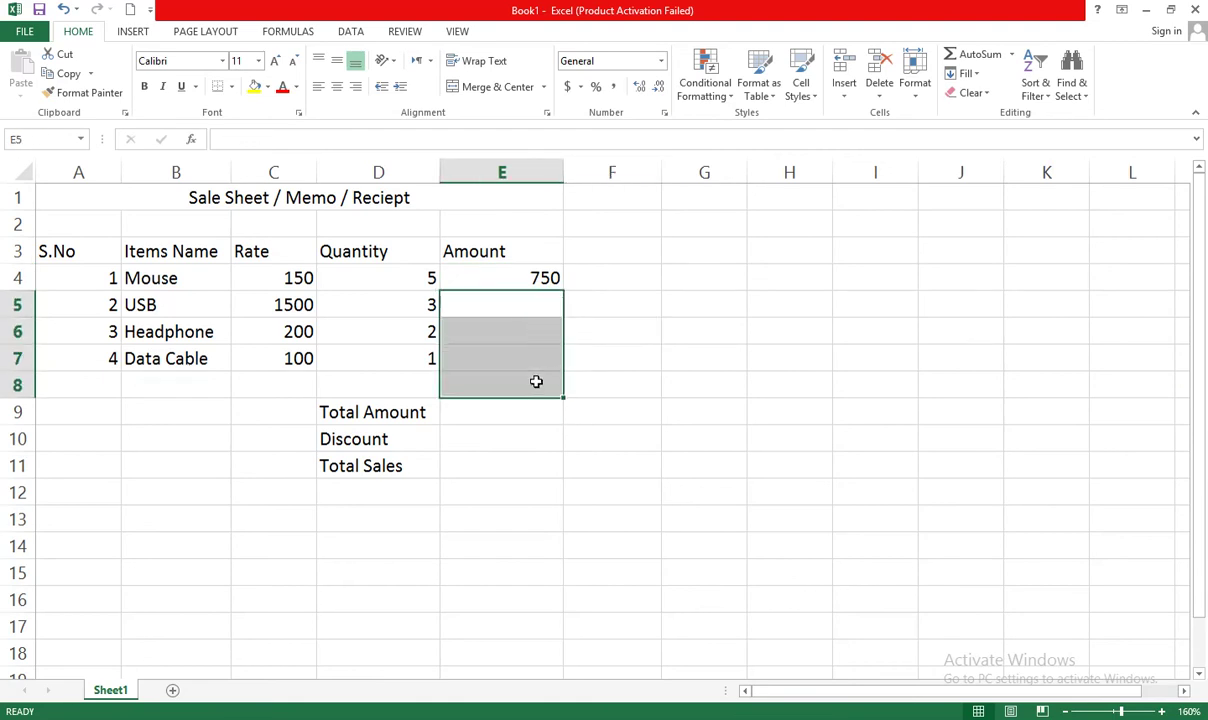
# - Fill the amount formula from E4 down to the Data Cable row in E7
pyautogui.click(531, 274)
pyautogui.moveTo(565, 290); pyautogui.dragTo(557, 367)
# - Total the item amounts in E9 with the formula =SUM(E4:E7), and clear that cell
pyautogui.click(528, 408)
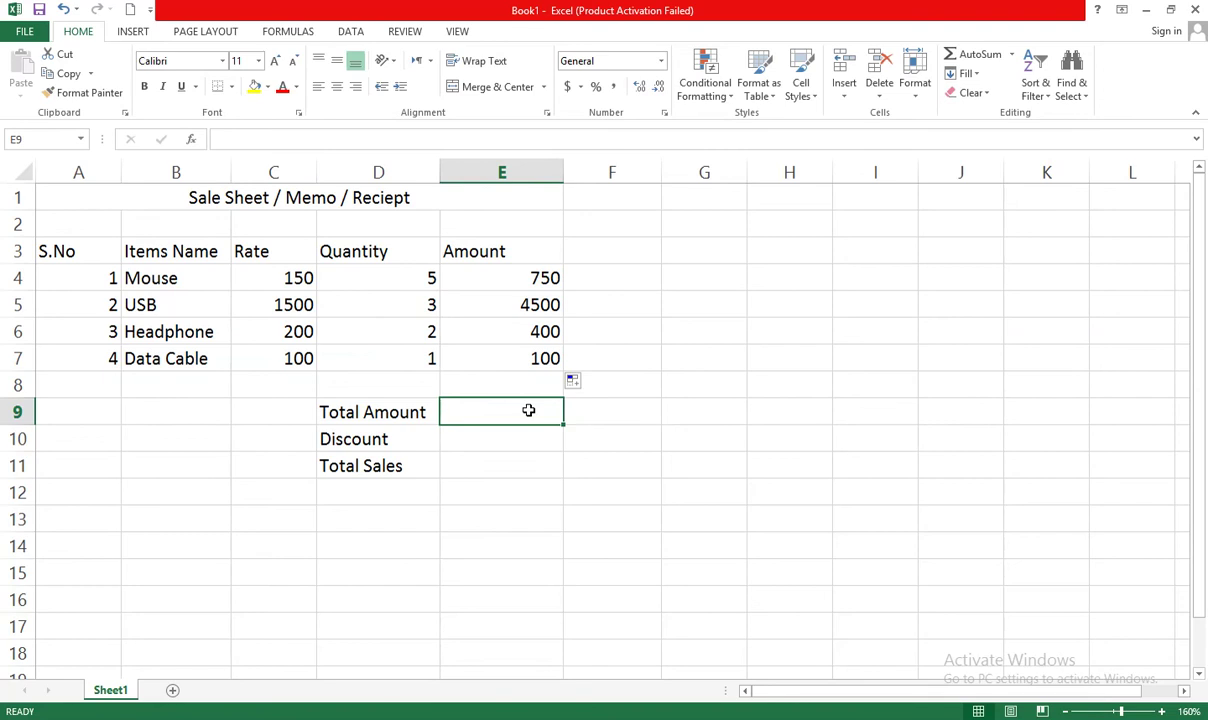
pyautogui.write('=')
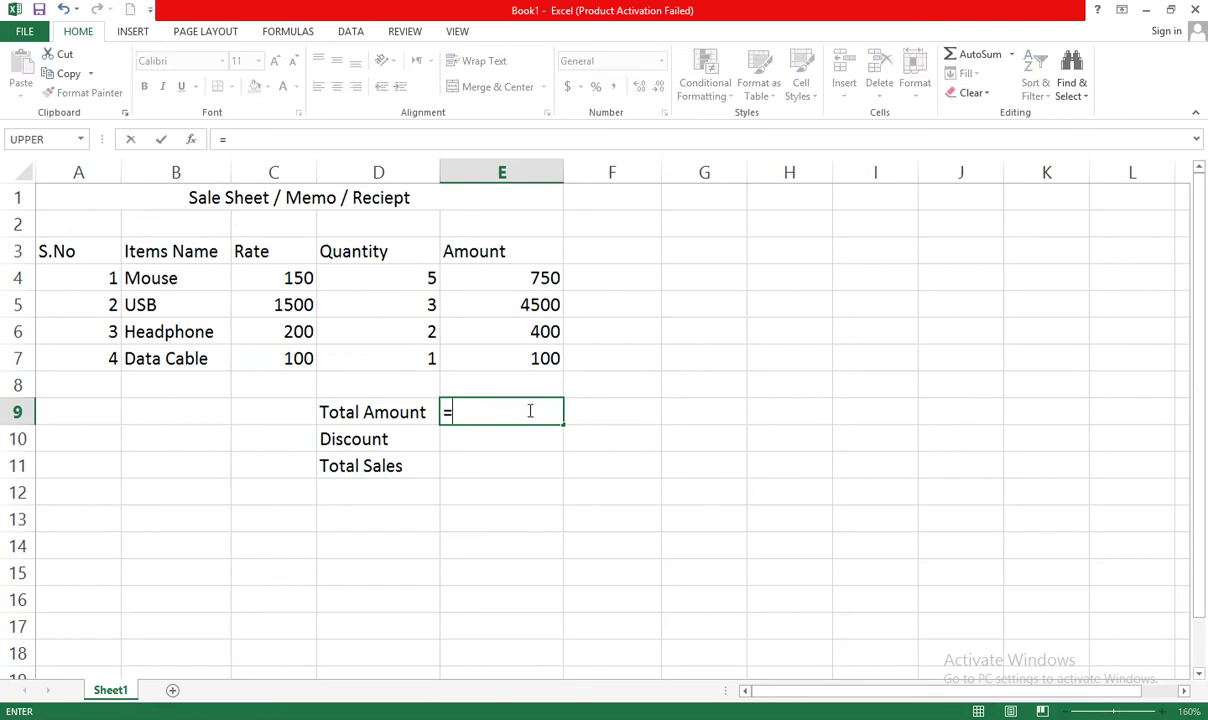
pyautogui.write('sum')
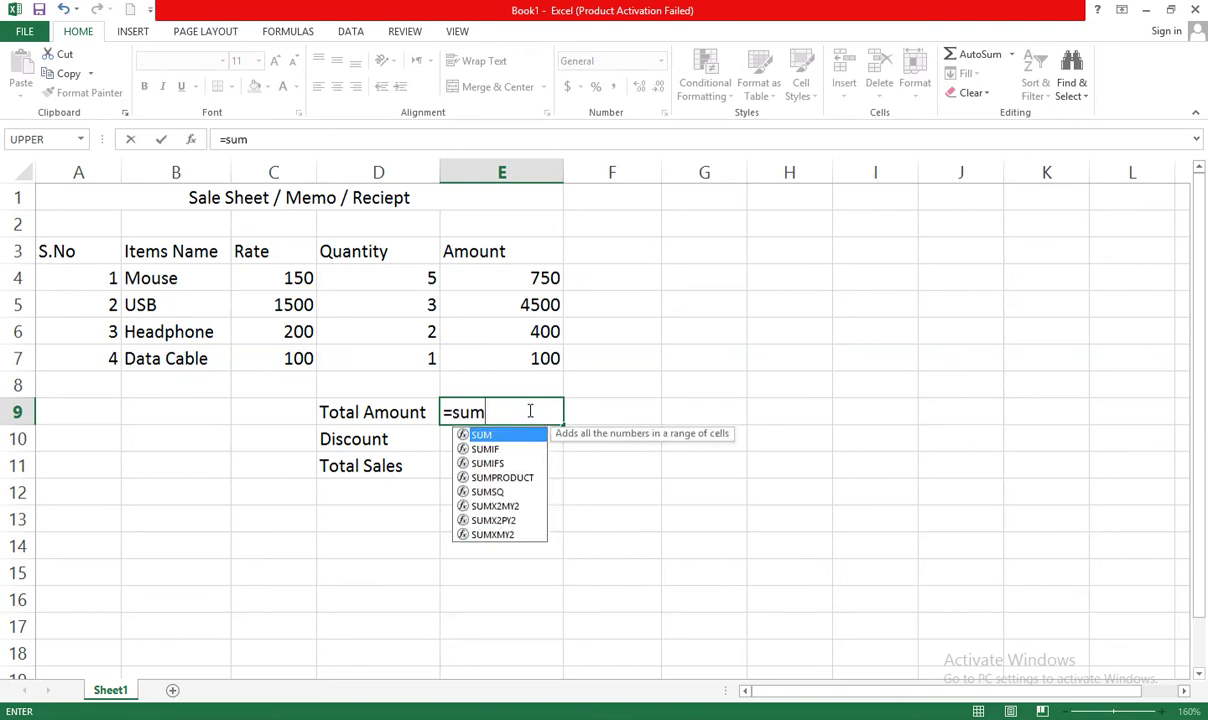
pyautogui.write('()')
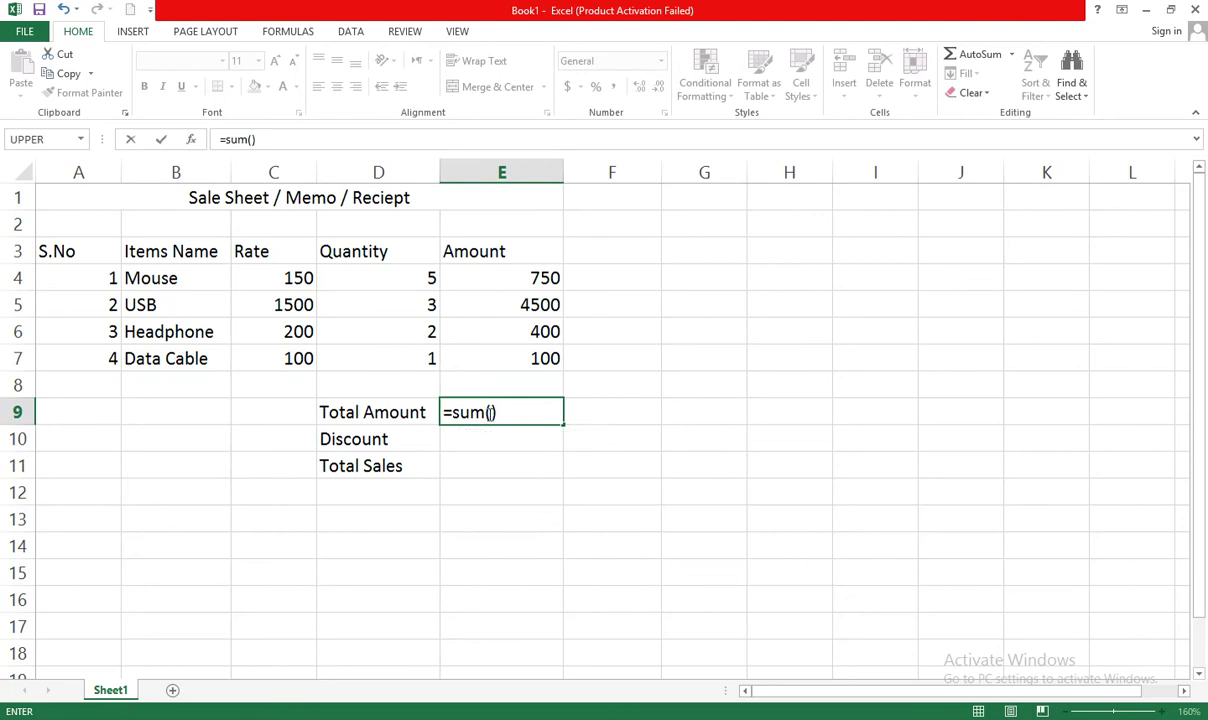
pyautogui.press('F2')
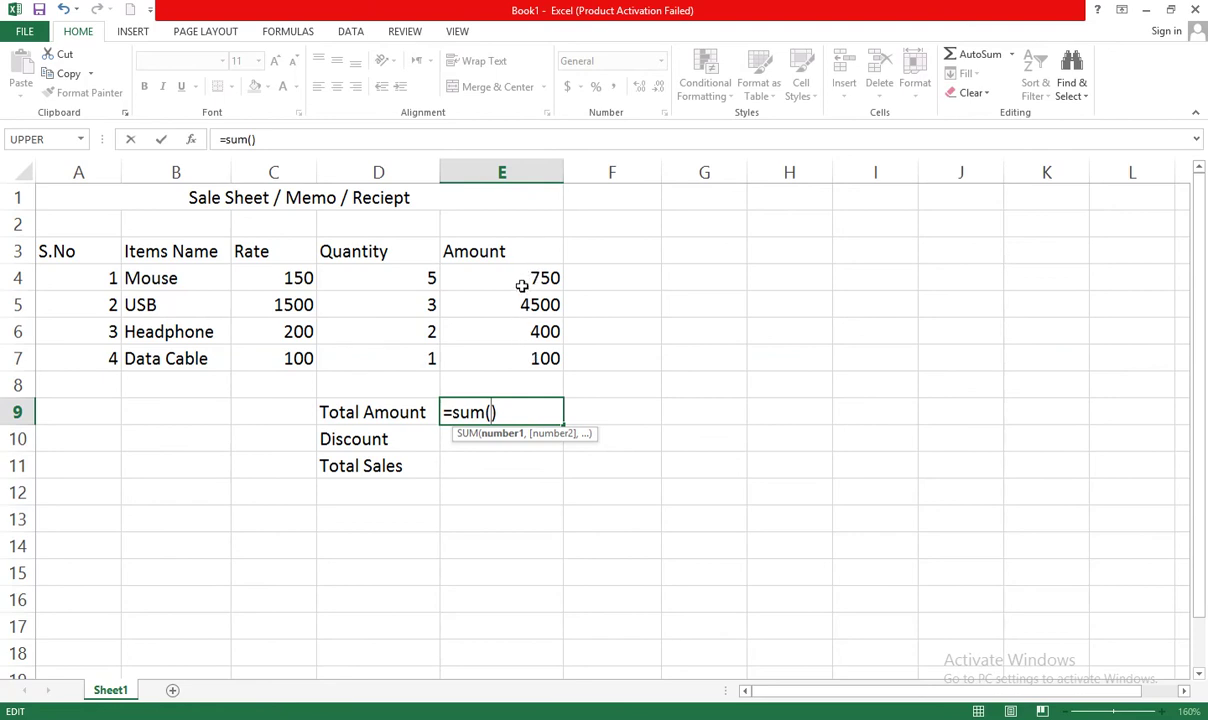
pyautogui.moveTo(521, 280); pyautogui.dragTo(517, 354)
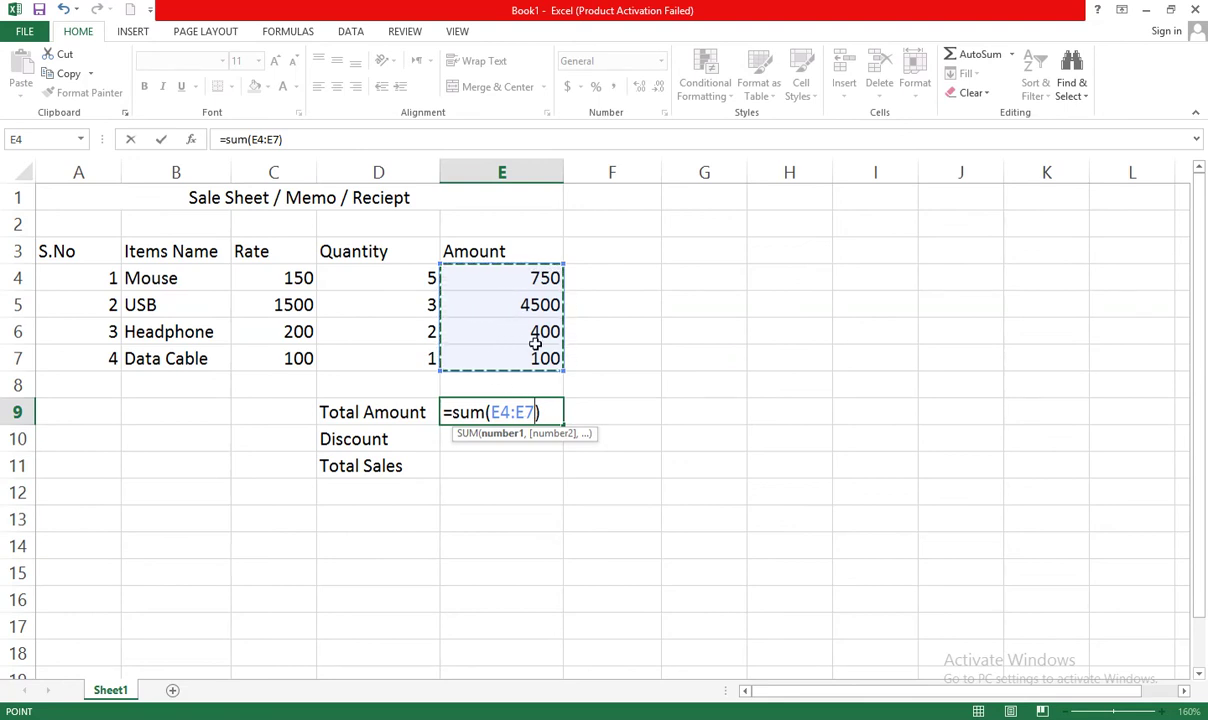
pyautogui.press('Return')
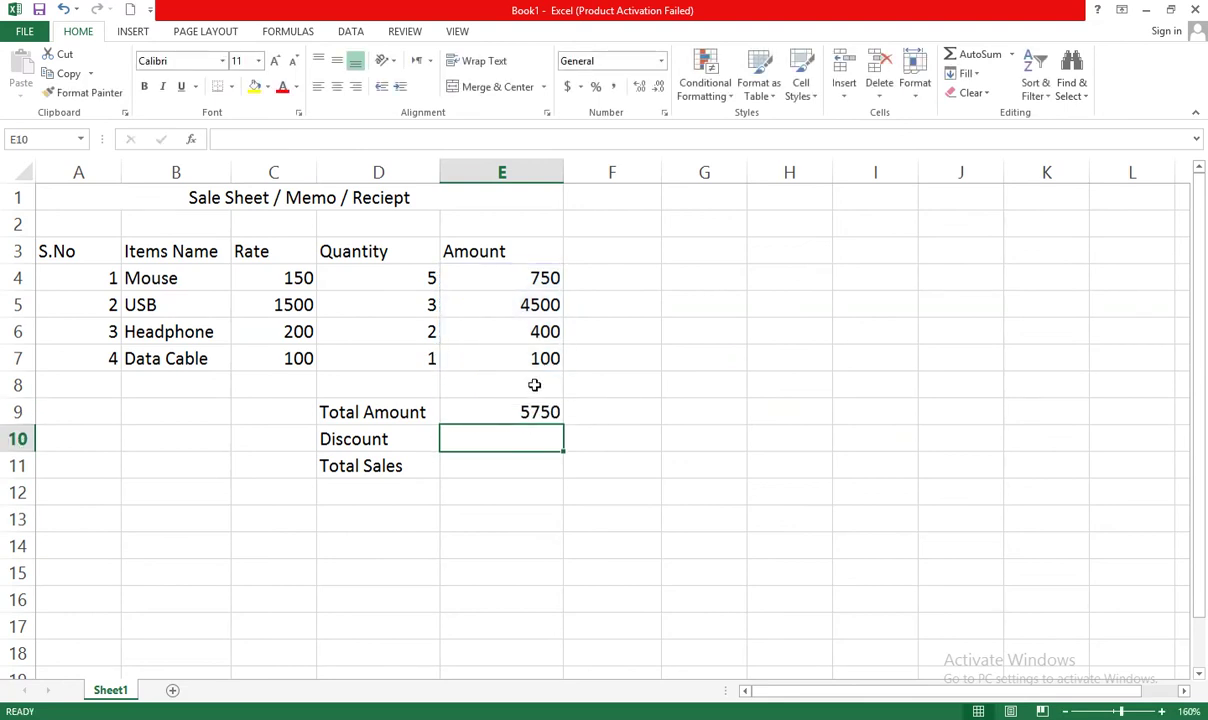
pyautogui.click(540, 411)
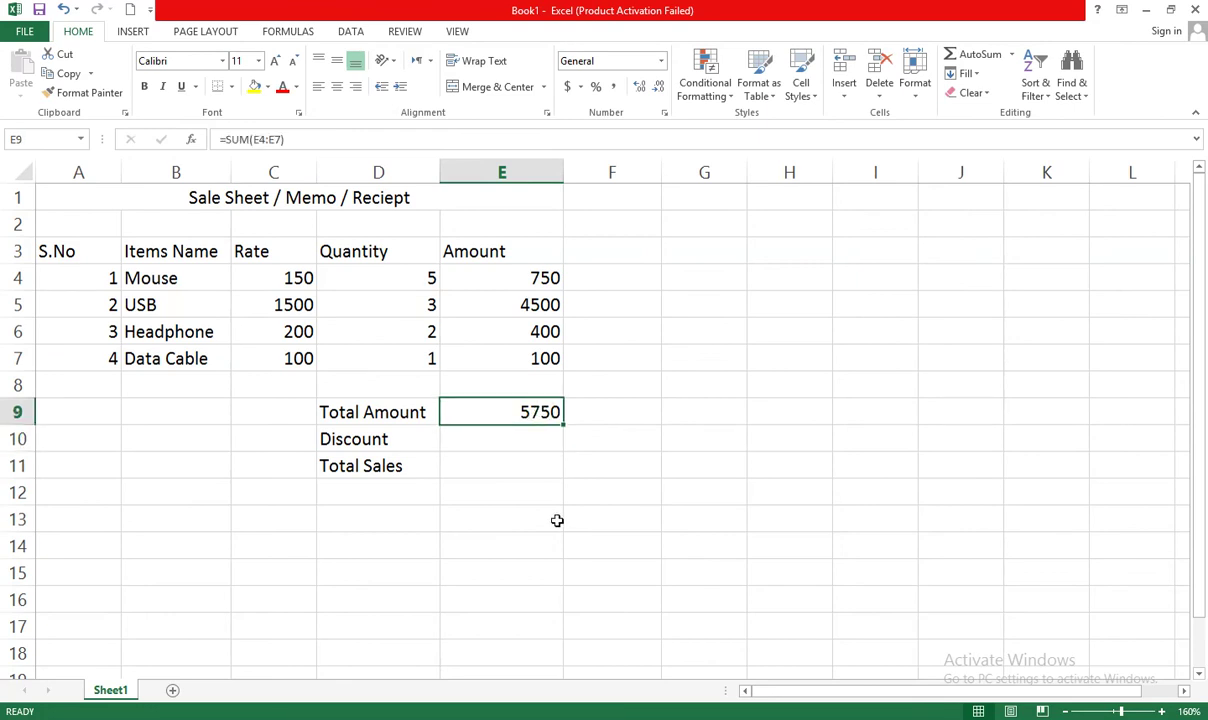
pyautogui.press('Delete')
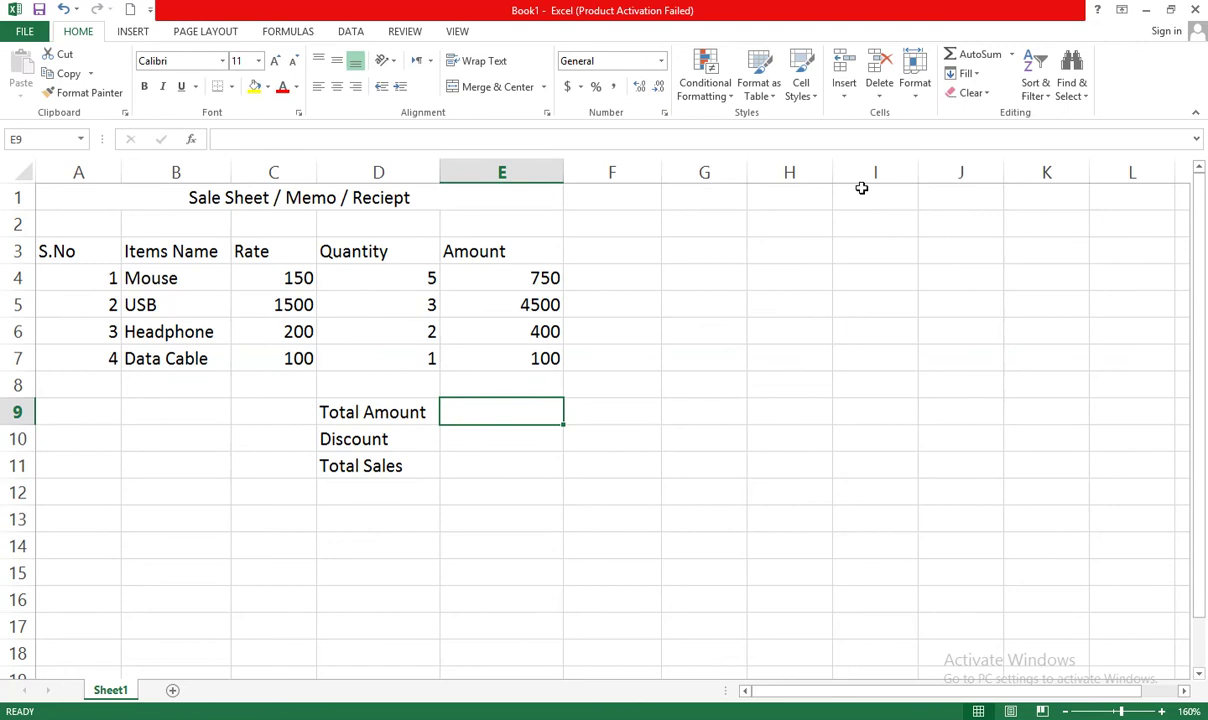
# - Total the item amounts in E9 using AutoSum with the formula =SUM(E4:E8)
pyautogui.click(1012, 55)
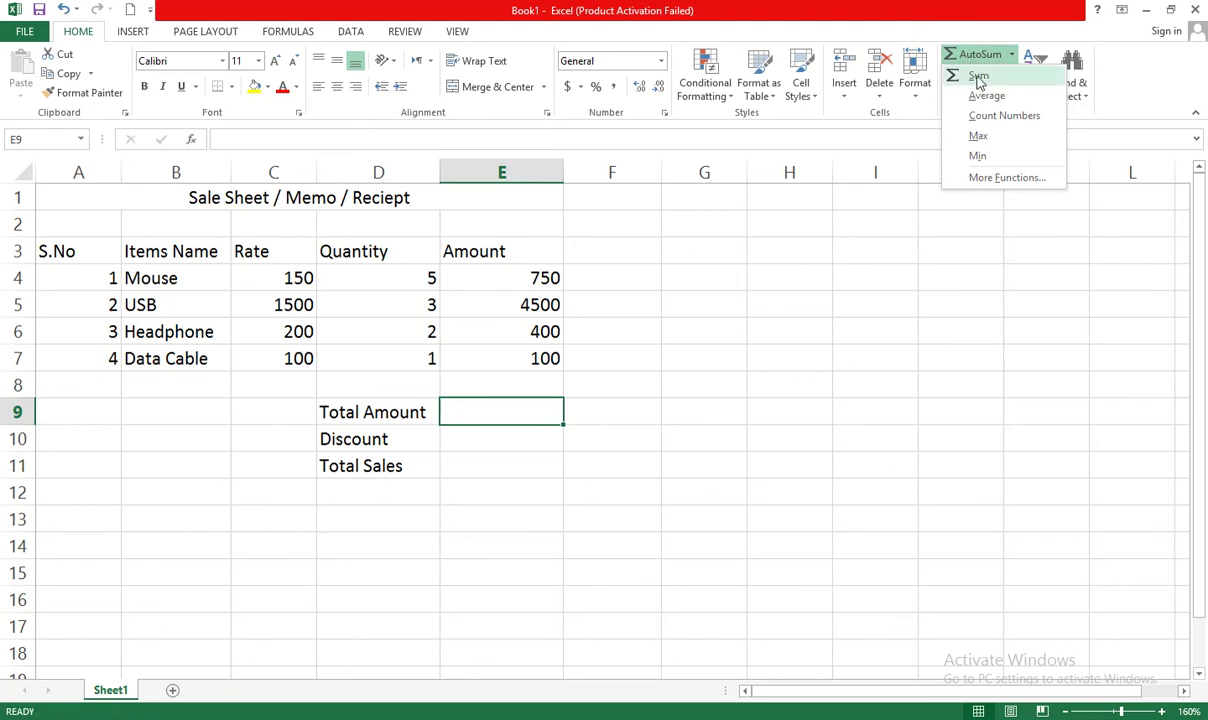
pyautogui.click(970, 15)
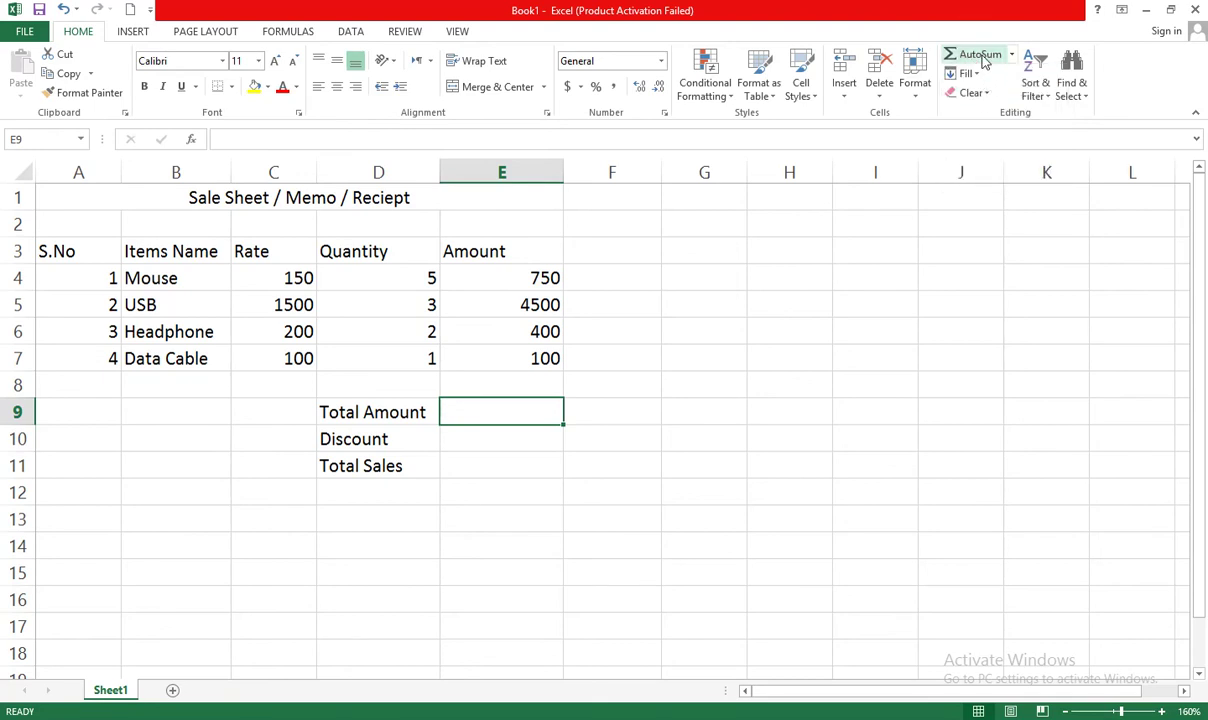
pyautogui.click(980, 55)
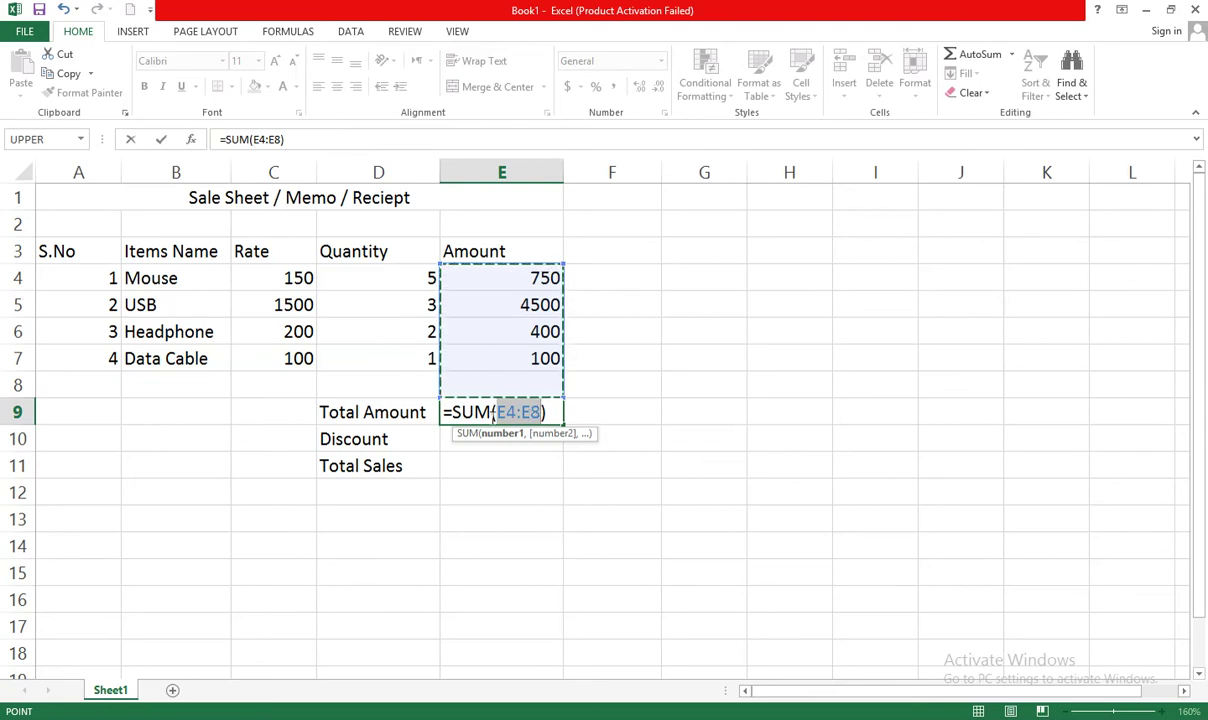
pyautogui.click(549, 412)
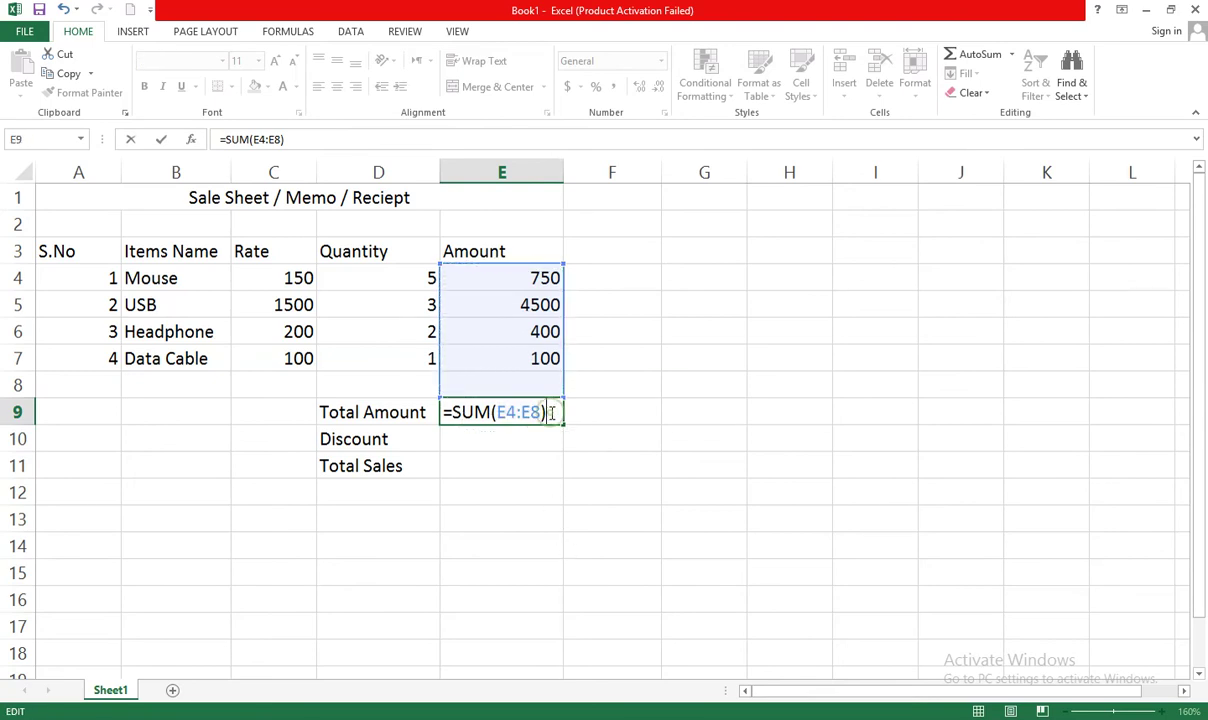
pyautogui.press('Return')
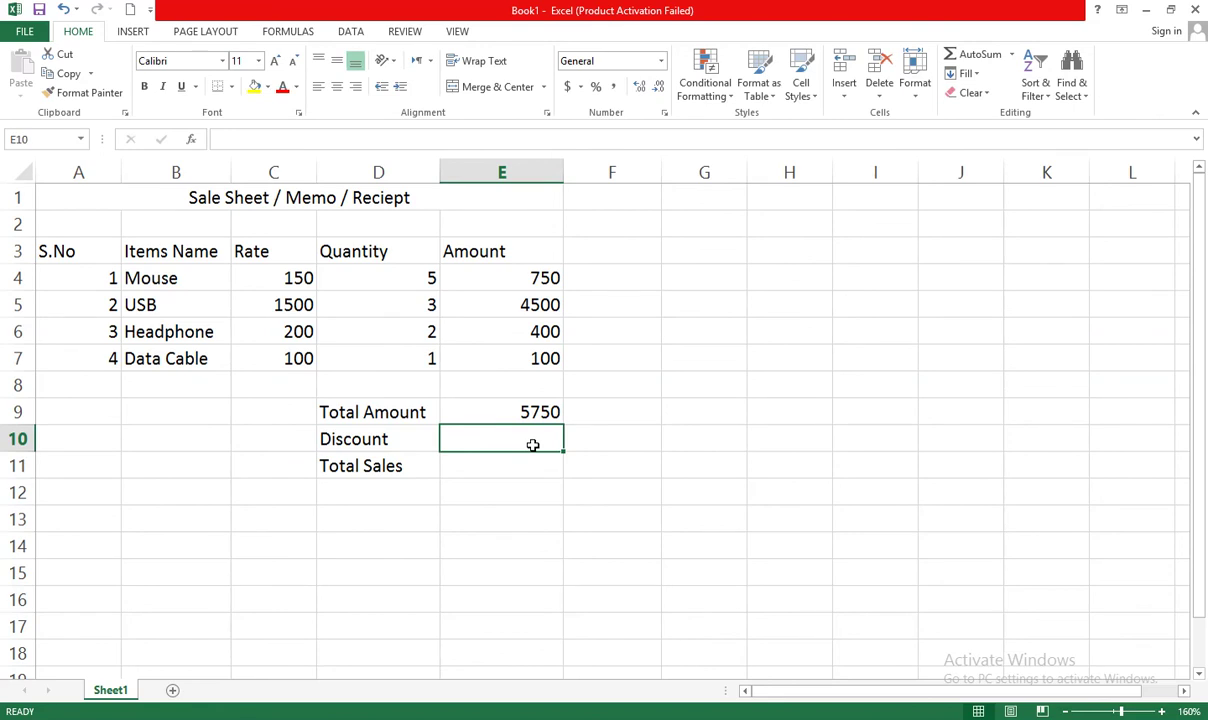
# - Enter a discount of 250 in E10 and calculate Total Sales in E11 with the formula =E9-E10
pyautogui.write('250')
pyautogui.press('Return')
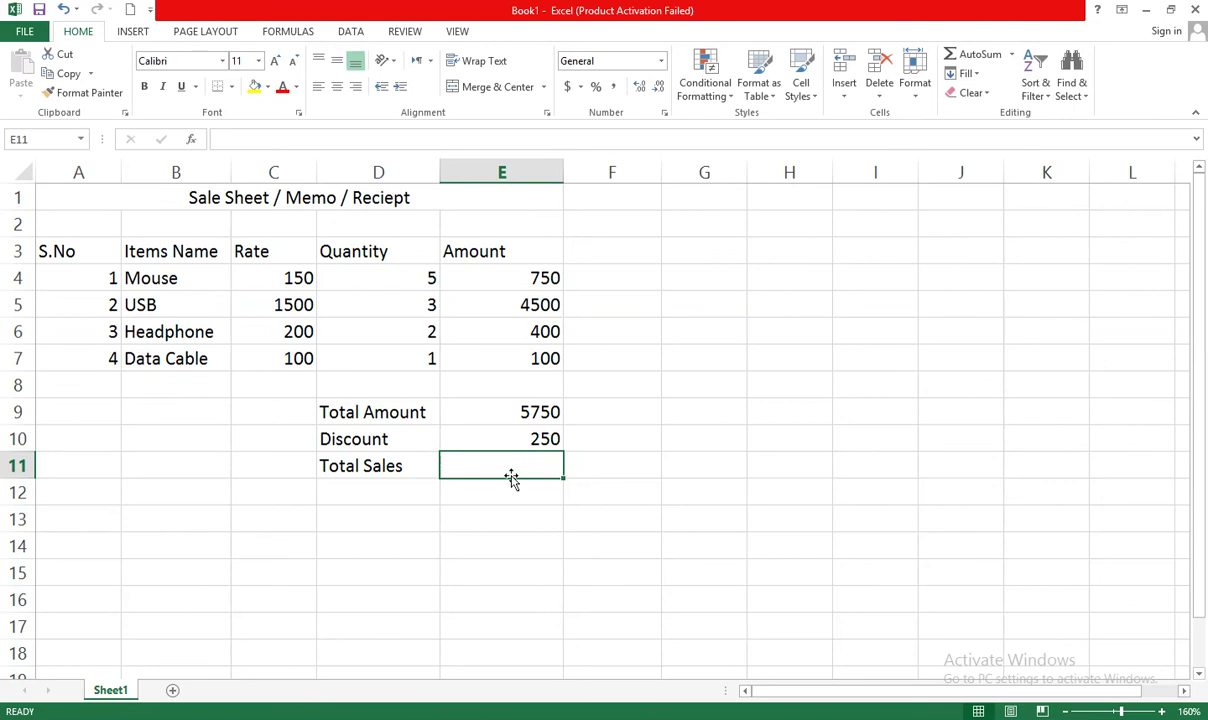
pyautogui.write('=')
pyautogui.click(522, 412)
pyautogui.write('-')
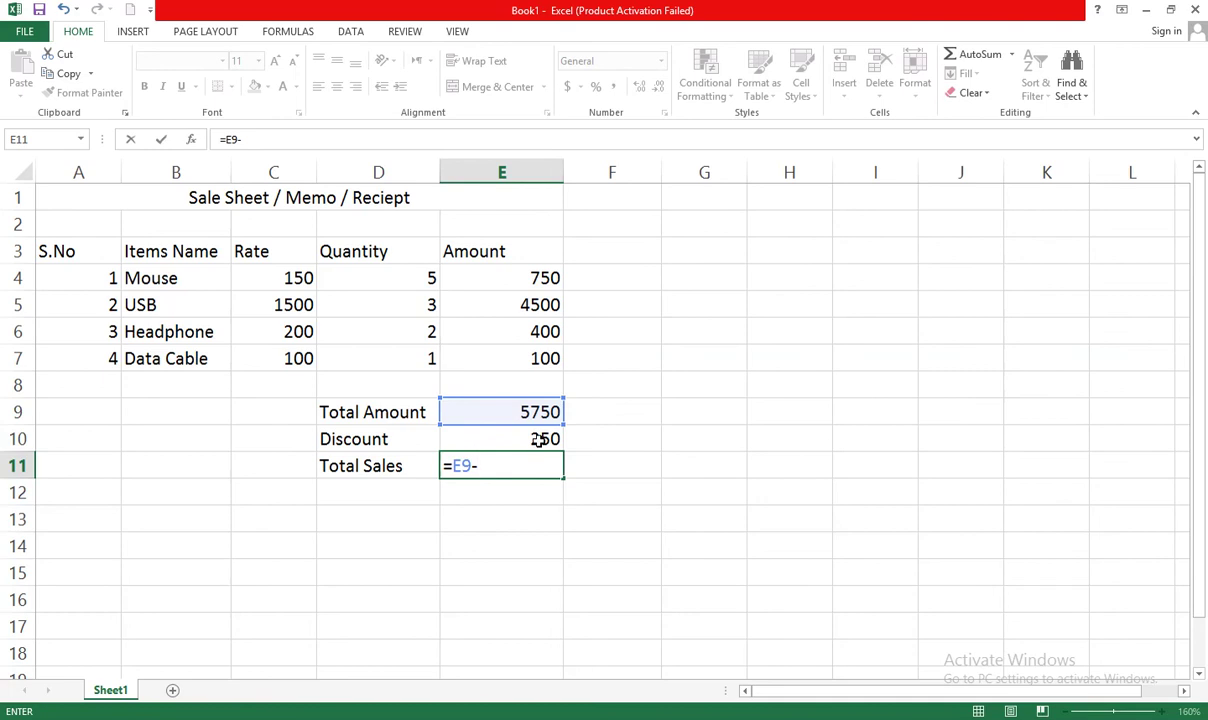
pyautogui.click(536, 440)
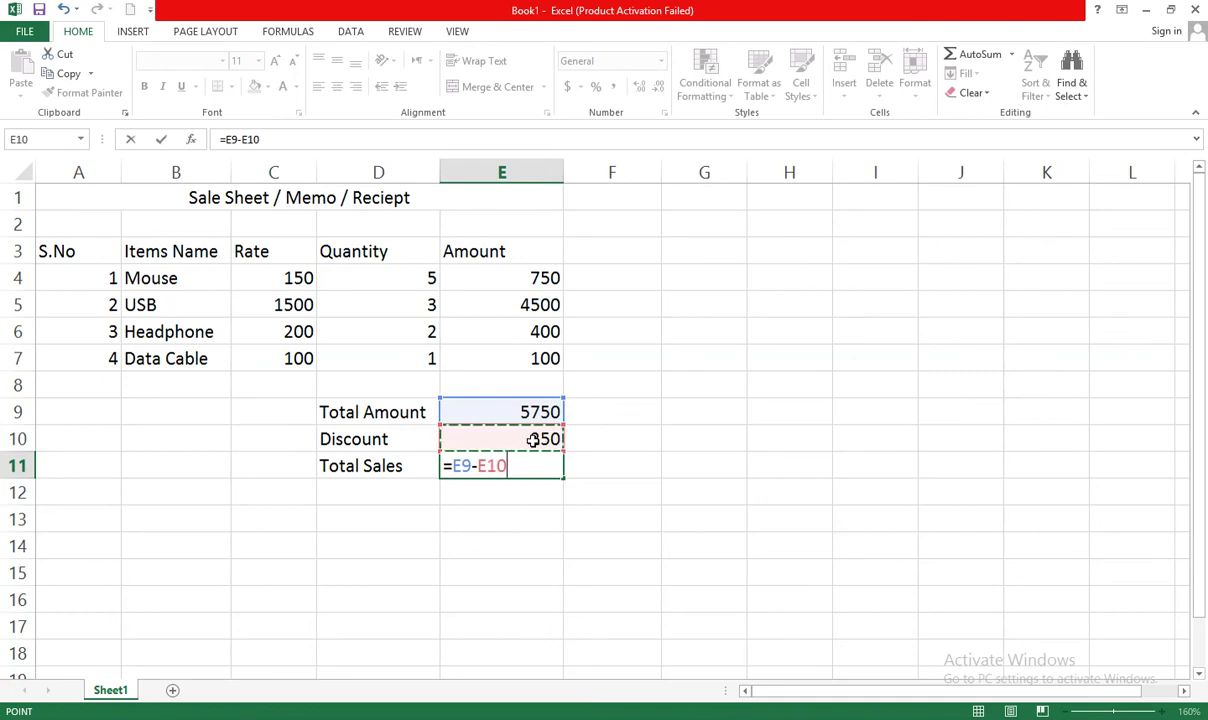
pyautogui.press('Return')
pyautogui.click(516, 465)
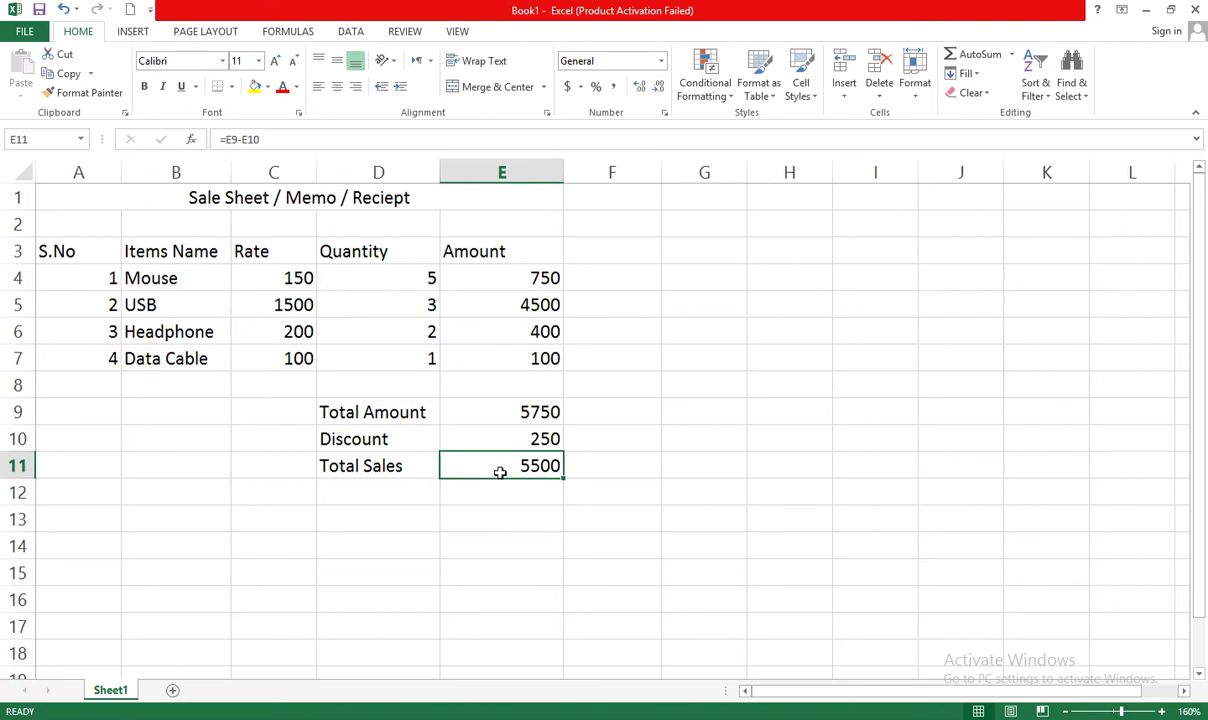
# - Replace the fixed discount in E10 with a percentage of the total amount, using the formula =E9*10%
pyautogui.click(511, 441)
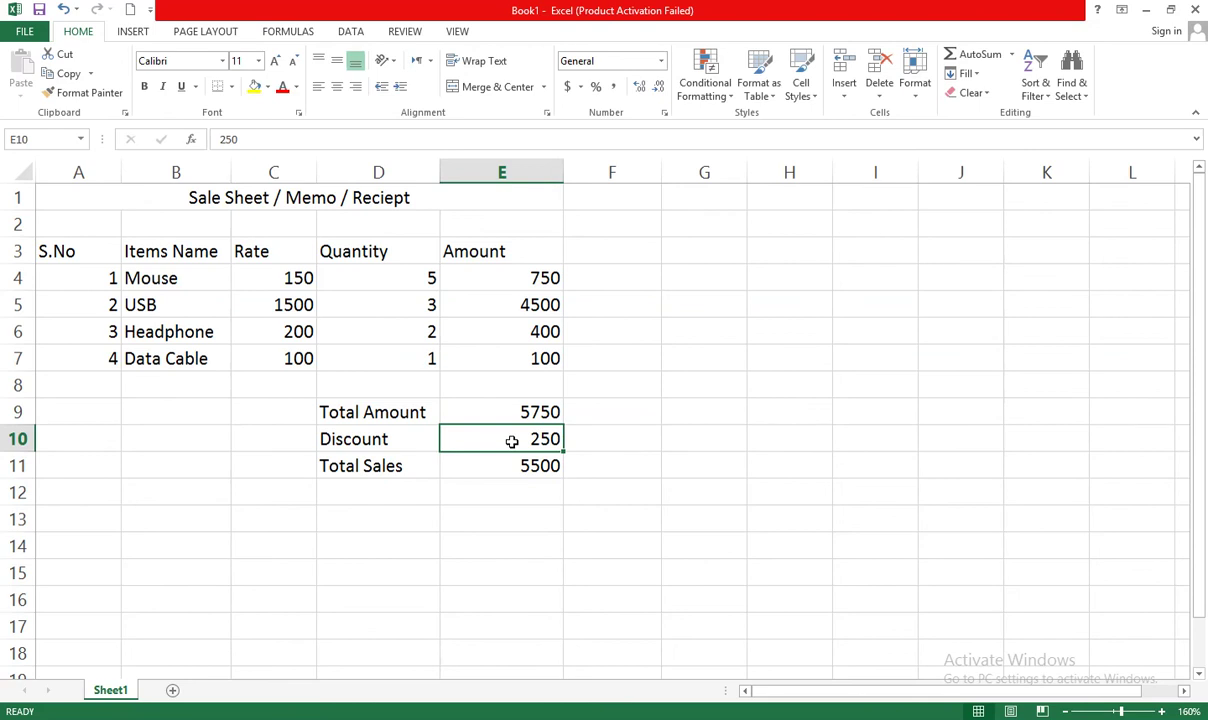
pyautogui.press('Delete')
pyautogui.write('=')
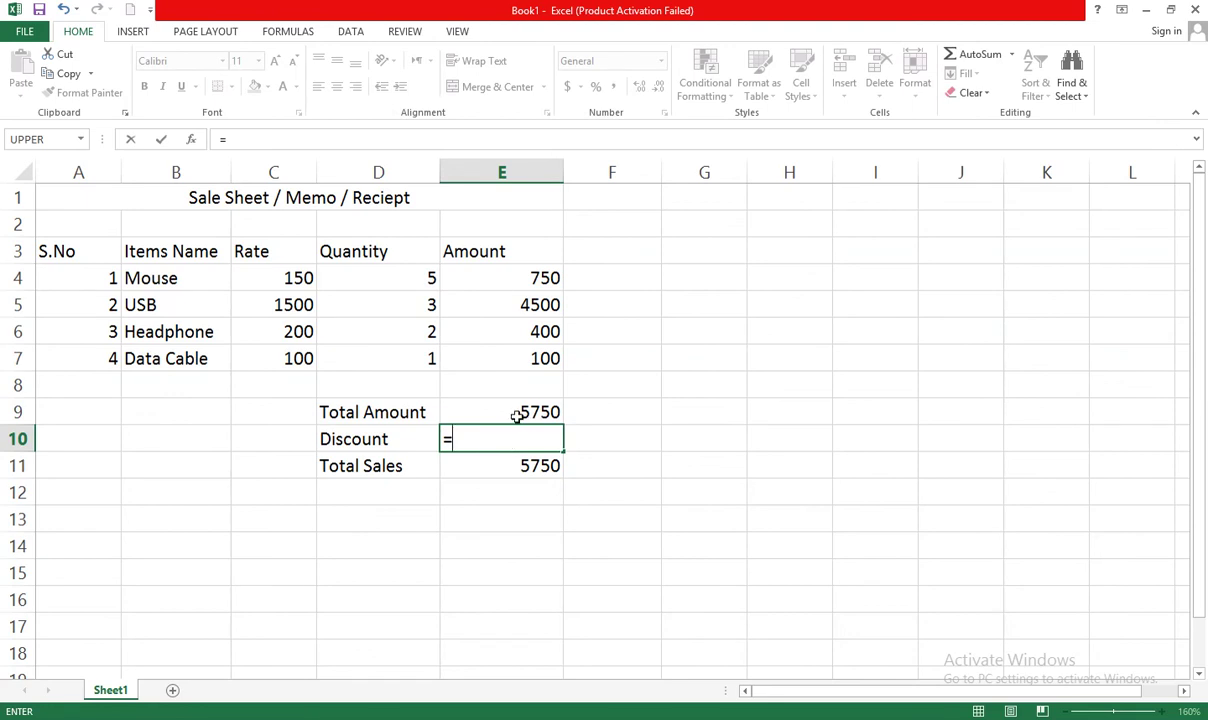
pyautogui.click(503, 411)
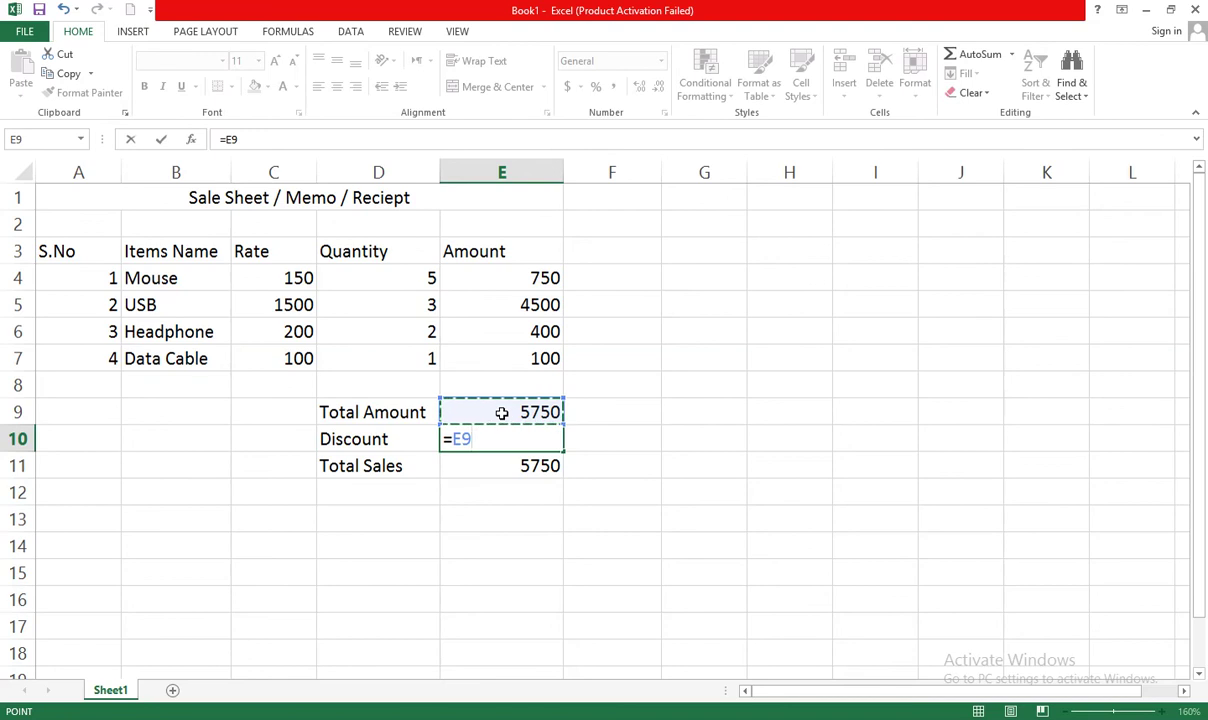
pyautogui.write('*')
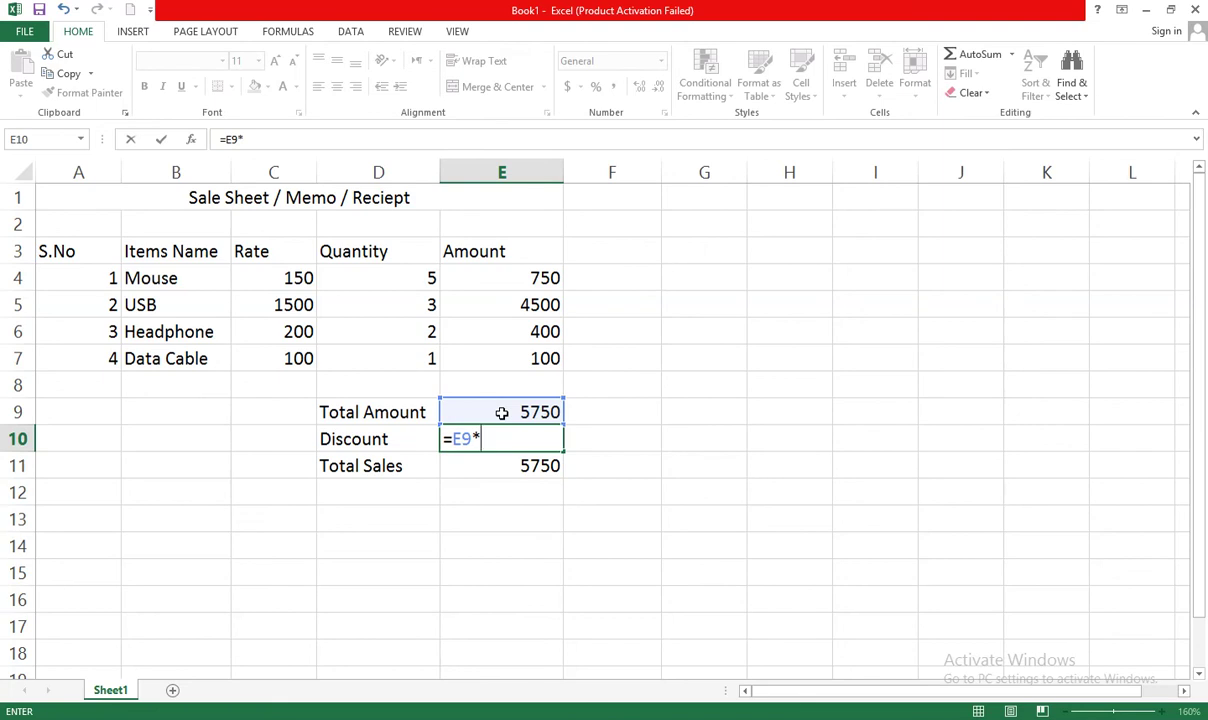
pyautogui.write('10')
pyautogui.write('%')
pyautogui.press('Return')
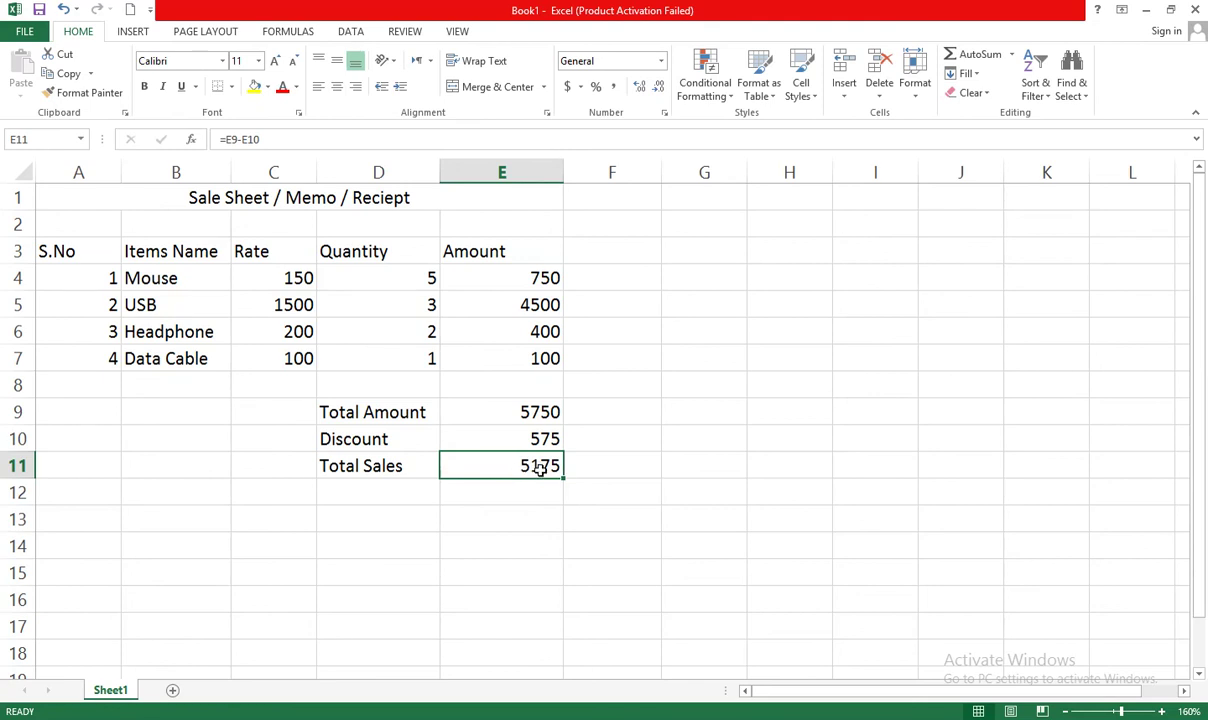
# - Change the discount percentage in the E10 formula to 50%, making it =E9*50%
pyautogui.click(537, 439)
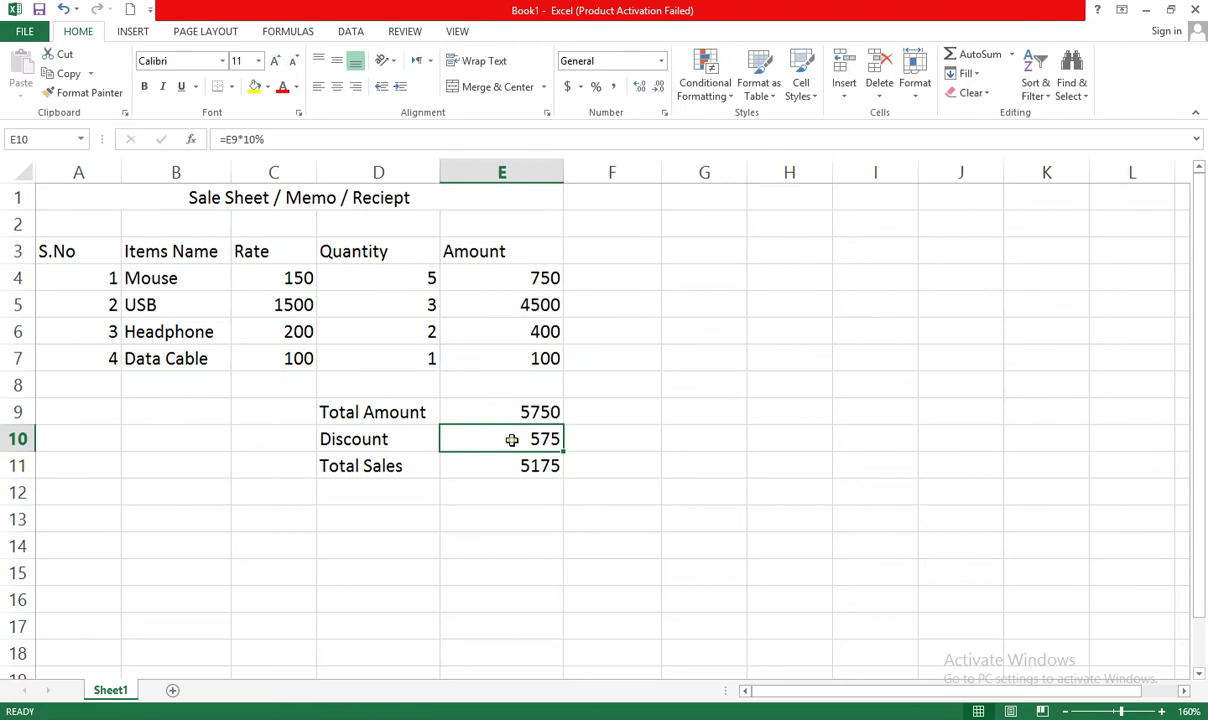
pyautogui.doubleClick(511, 440)
pyautogui.moveTo(491, 440); pyautogui.dragTo(483, 440)
pyautogui.write('5')
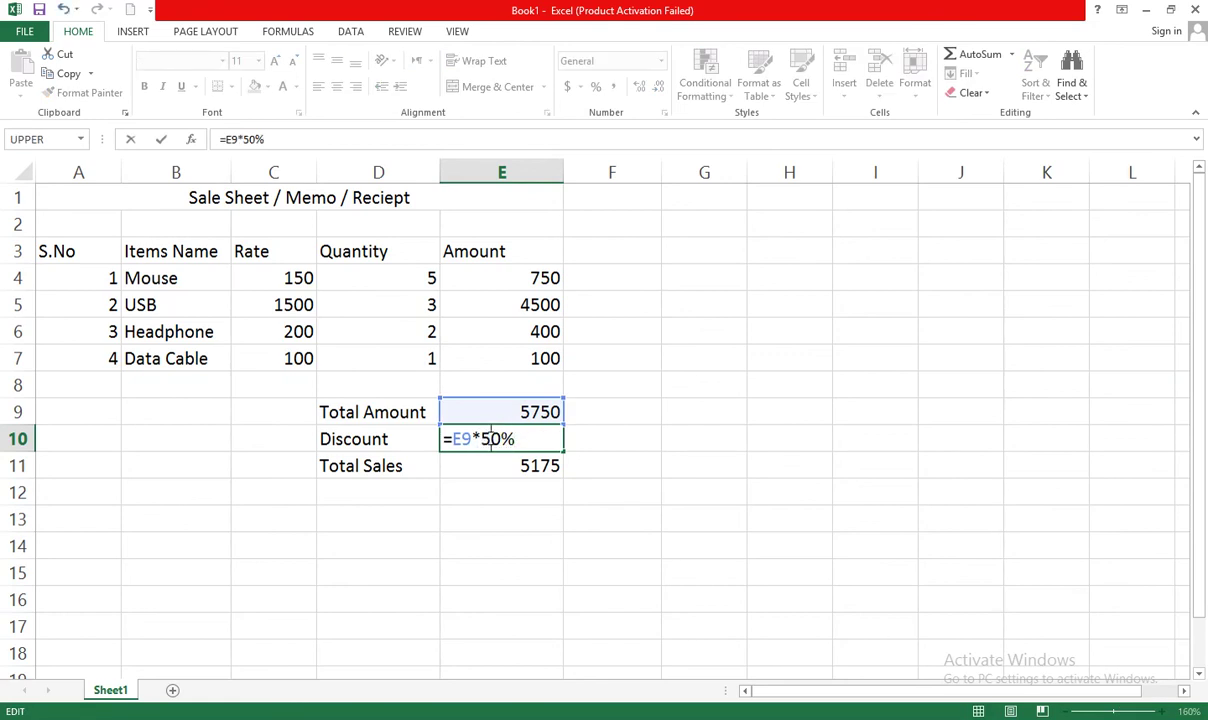
pyautogui.press('Return')
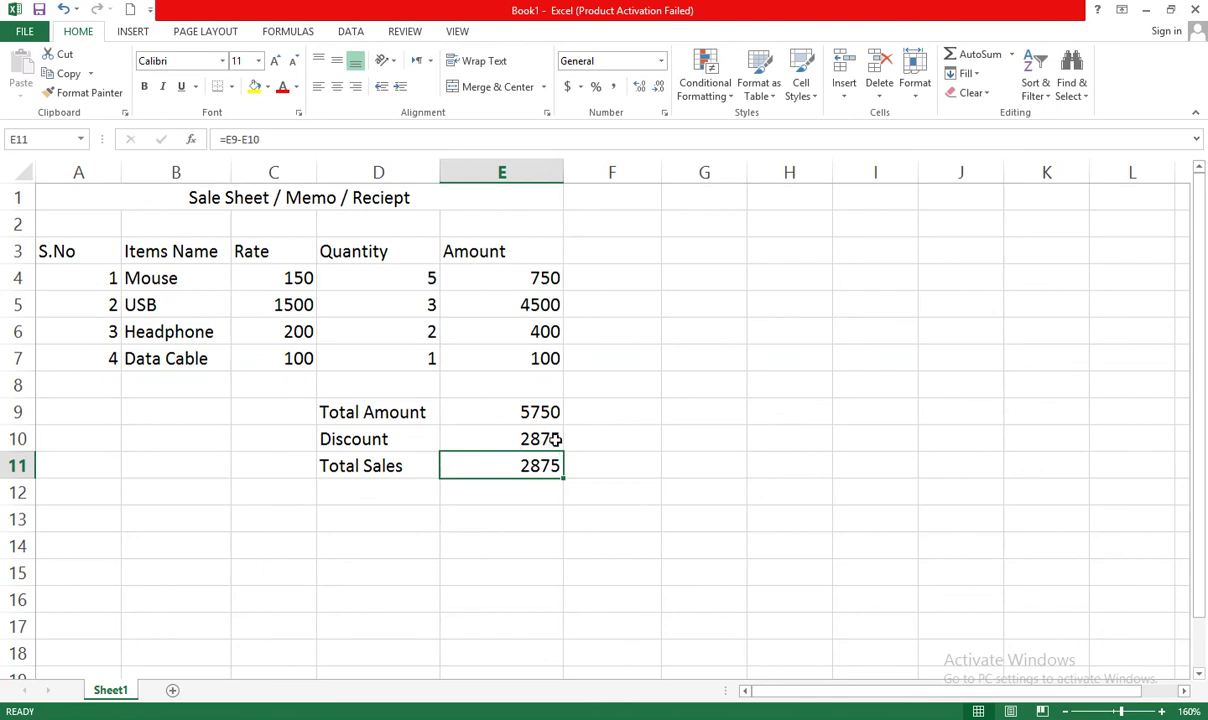
pyautogui.click(474, 440)
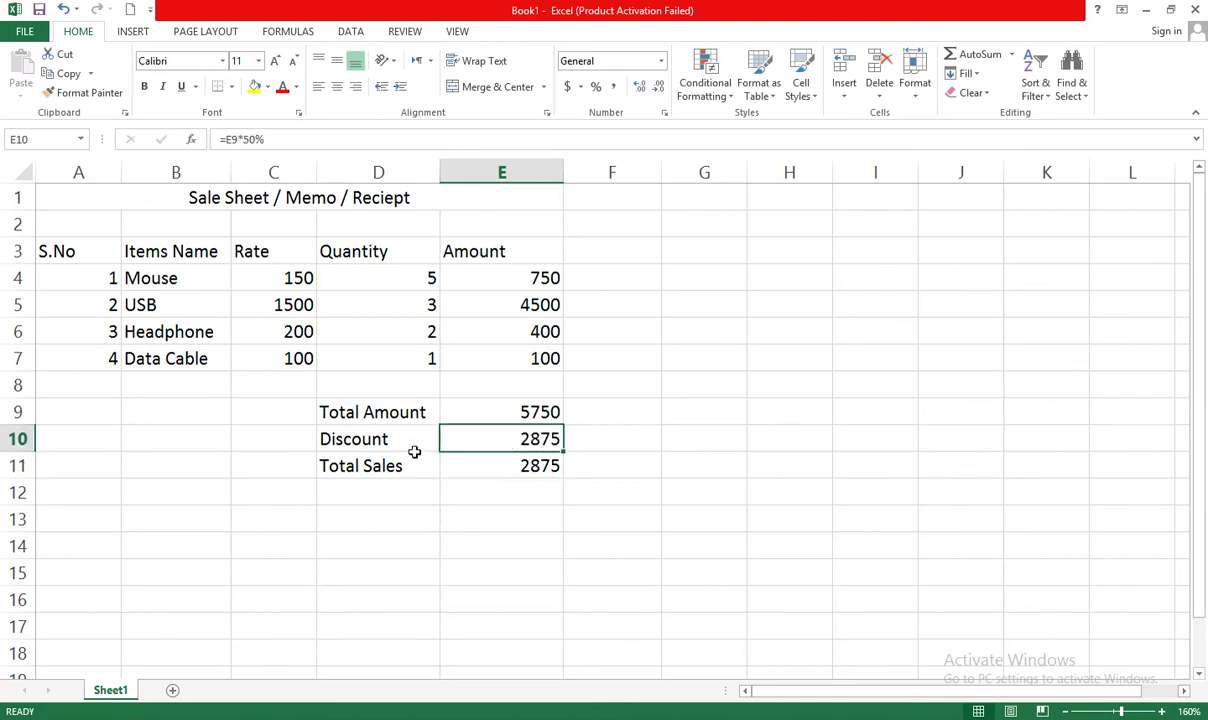
pyautogui.click(411, 451)
pyautogui.click(411, 463)
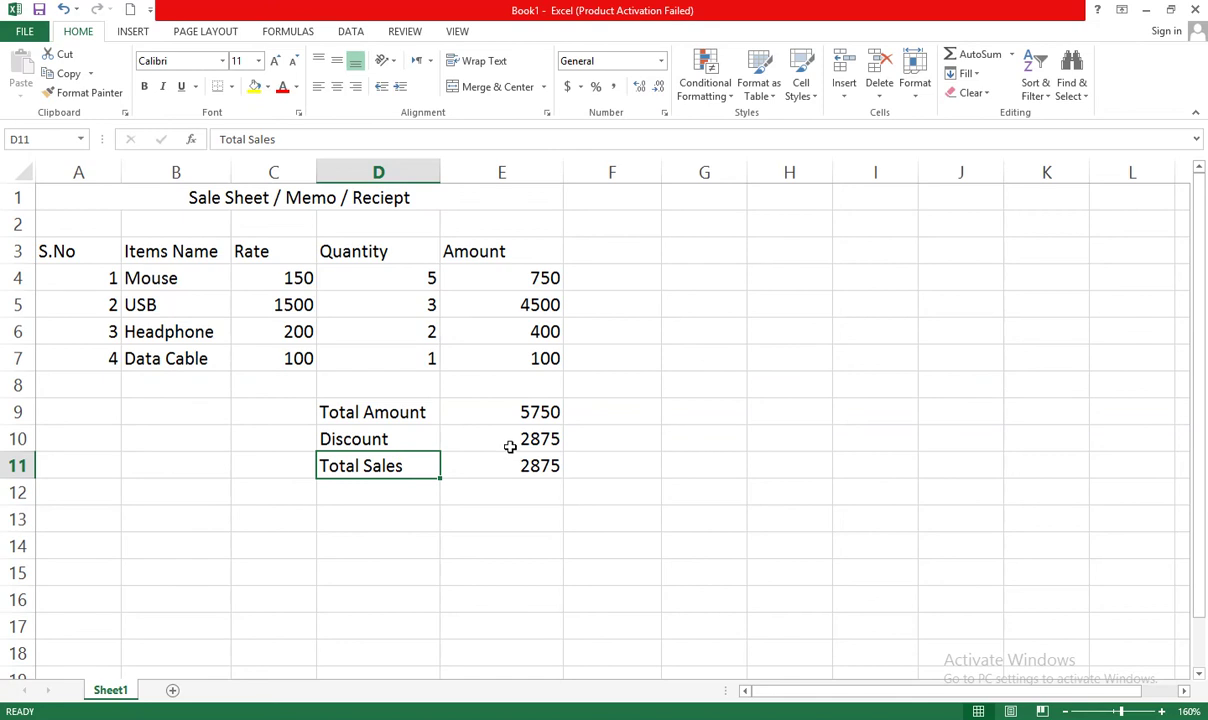
pyautogui.click(501, 443)
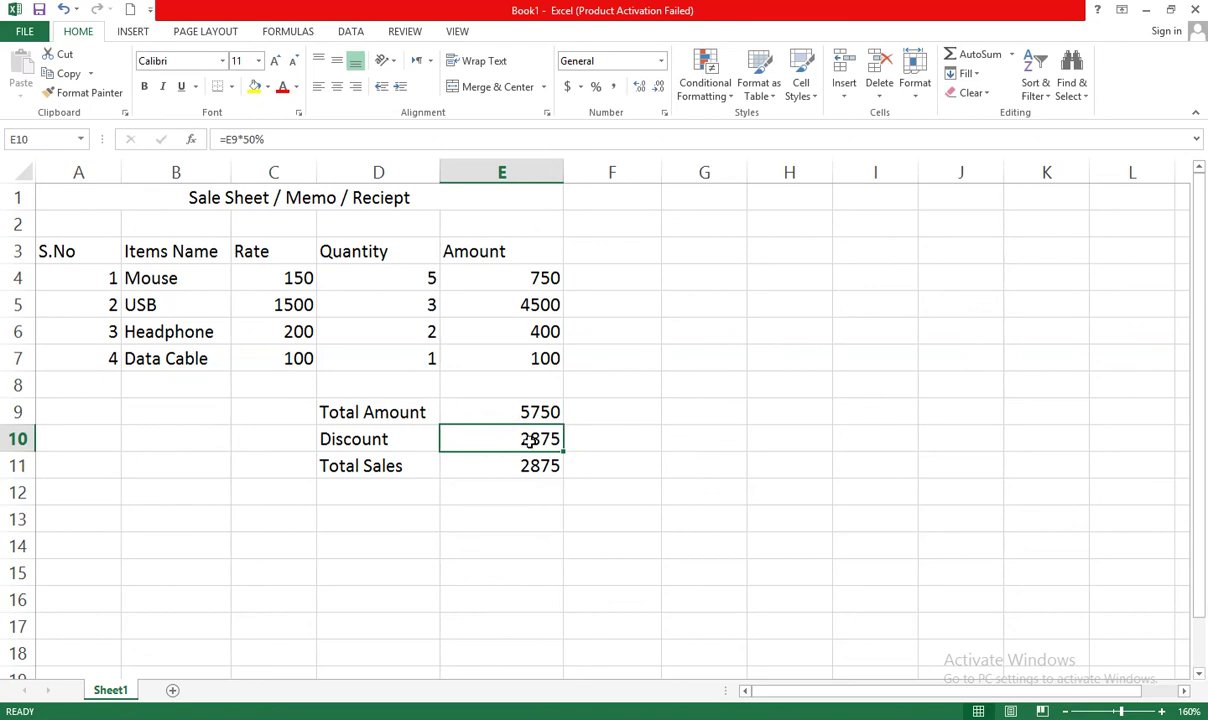
pyautogui.click(501, 462)
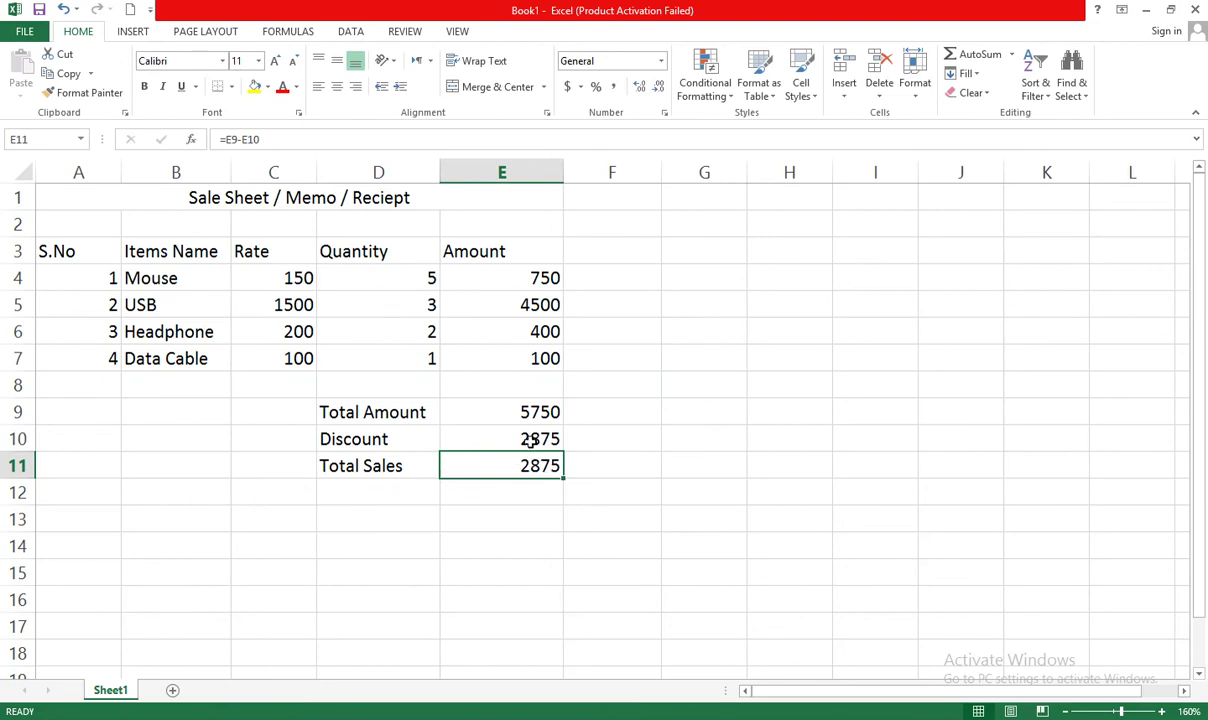
# - Replace the discount formula in E10 with a fixed discount of 50
pyautogui.click(528, 438)
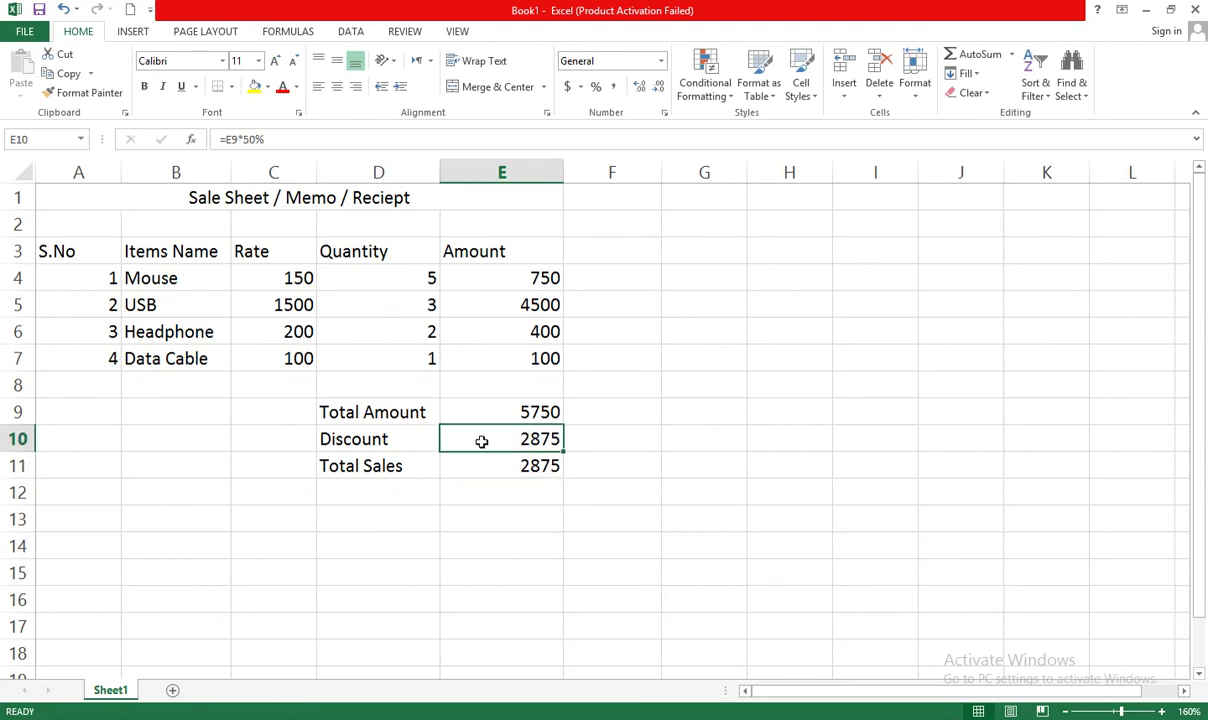
pyautogui.write('50')
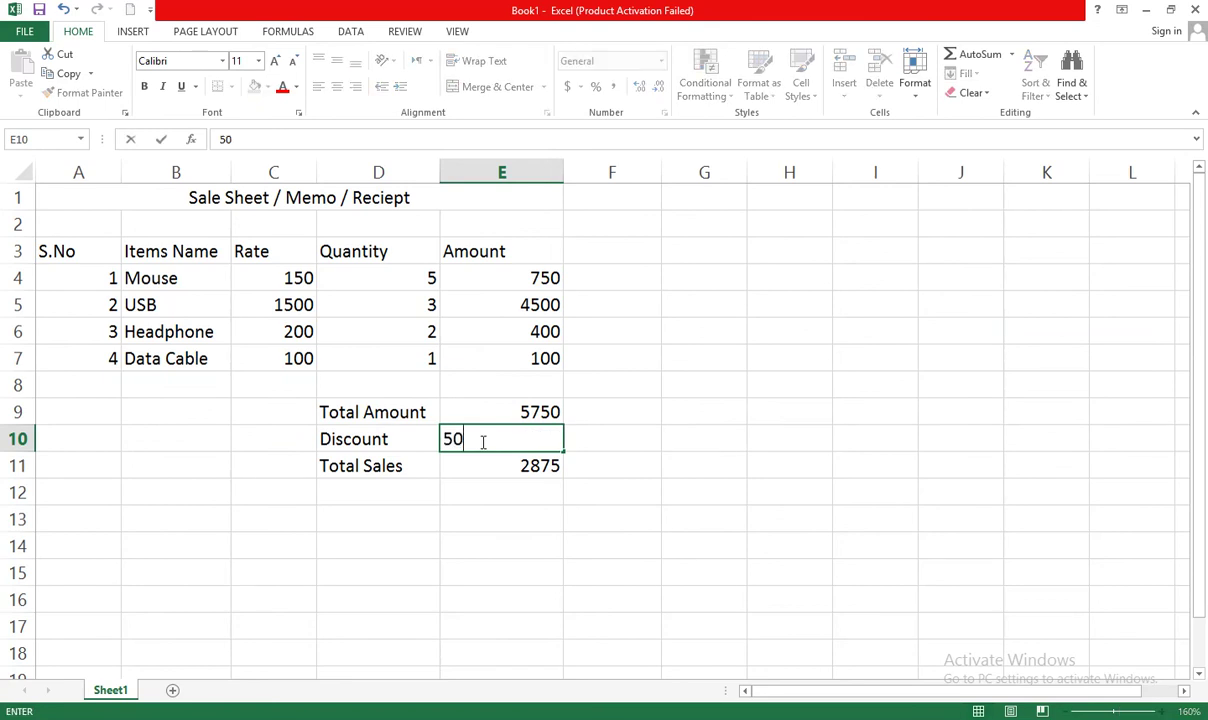
pyautogui.press('Return')
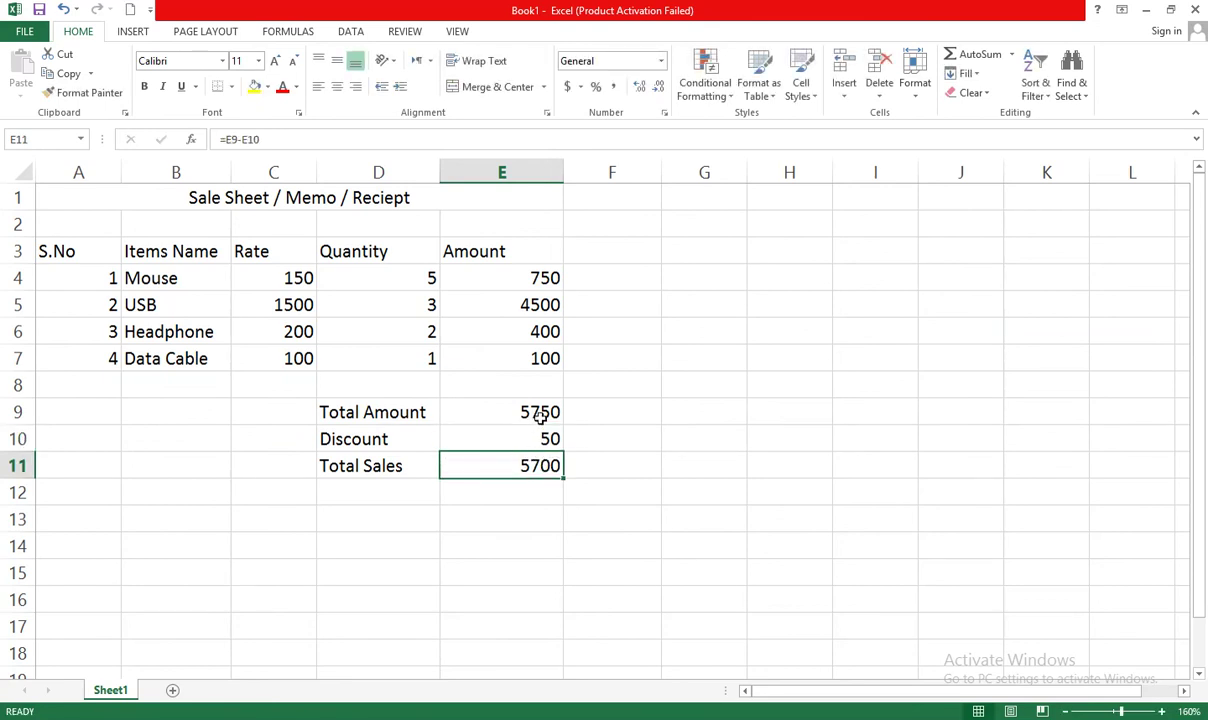